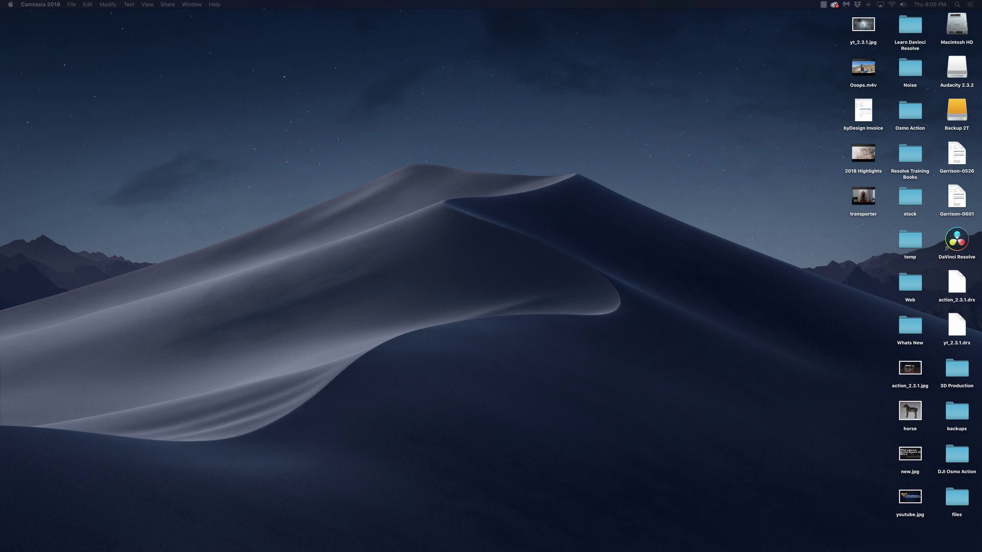
Step: Select the transporter video file on the desktop
{"action": "left_click", "coordinate": [873, 194]}
Step: Open the transporter video file from the desktop
{"action": "double_click", "coordinate": [873, 193]}
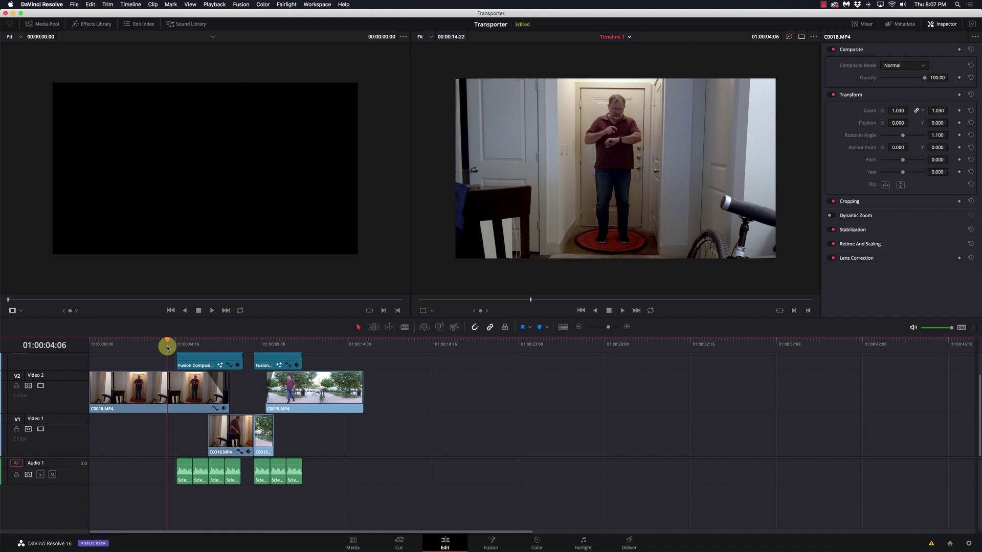
Step: Move both Fusion compositions and the seven sound clips later in the timeline
{"action": "left_click", "coordinate": [210, 358]}
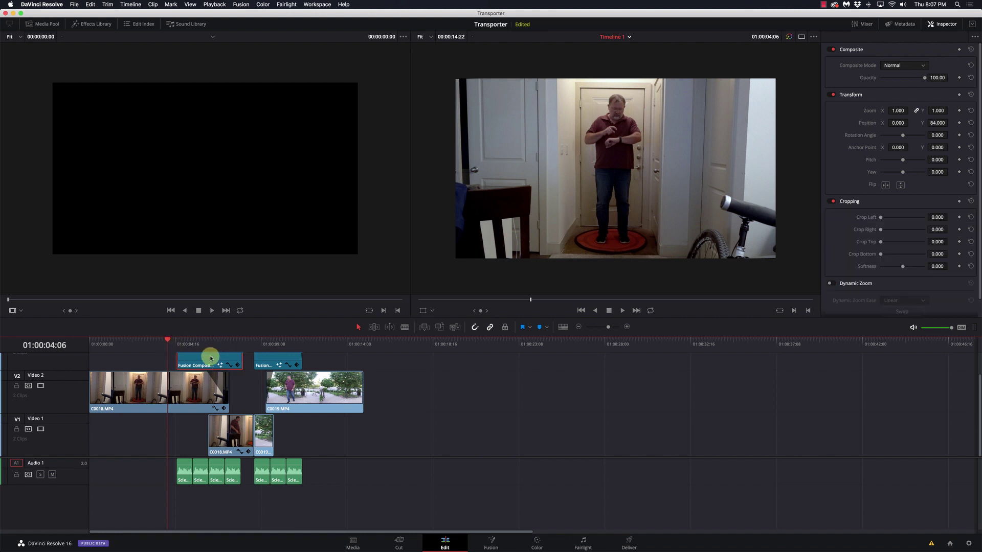
{"action": "left_click_drag", "start_coordinate": [265, 364], "coordinate": [558, 353]}
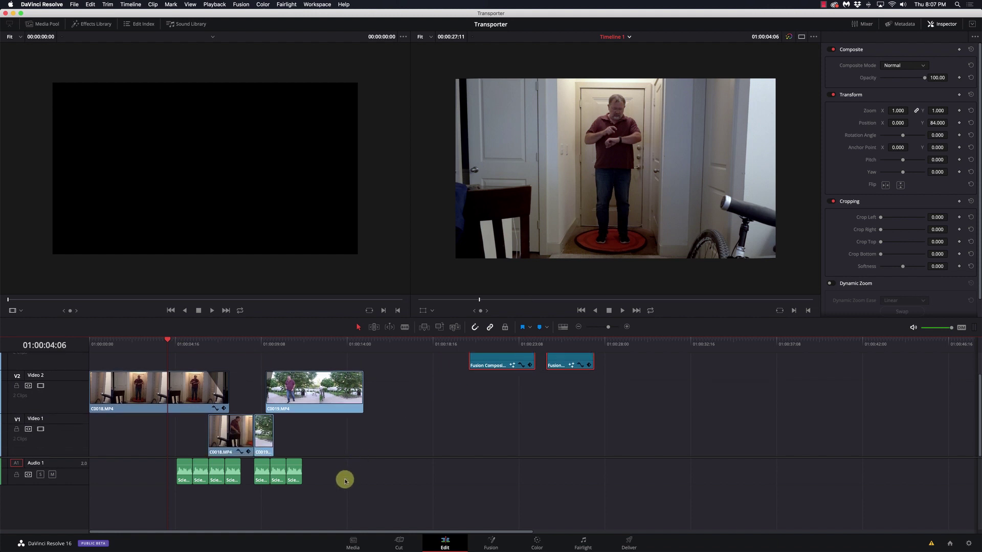
{"action": "left_click_drag", "start_coordinate": [345, 475], "coordinate": [188, 475]}
{"action": "left_click", "coordinate": [185, 474]}
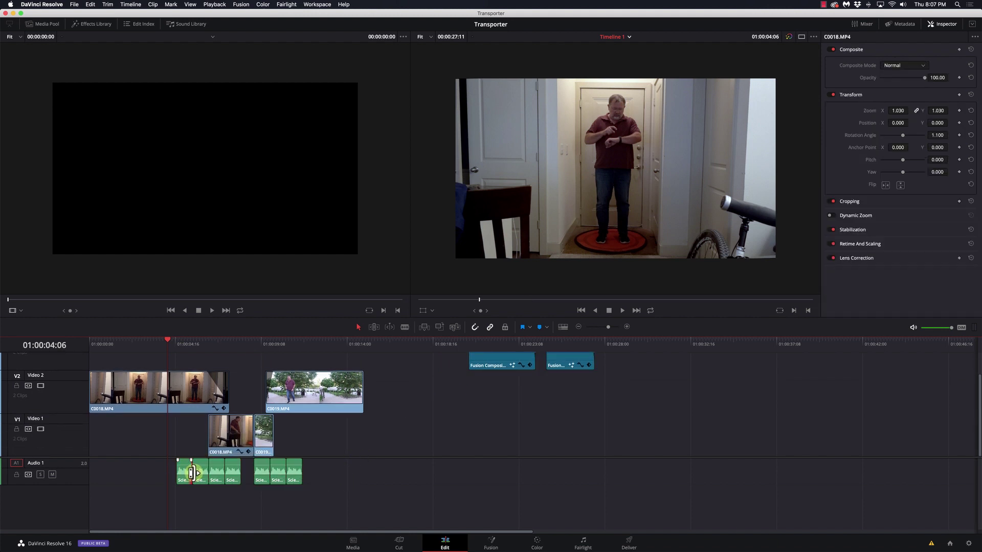
{"action": "left_click", "coordinate": [184, 473]}
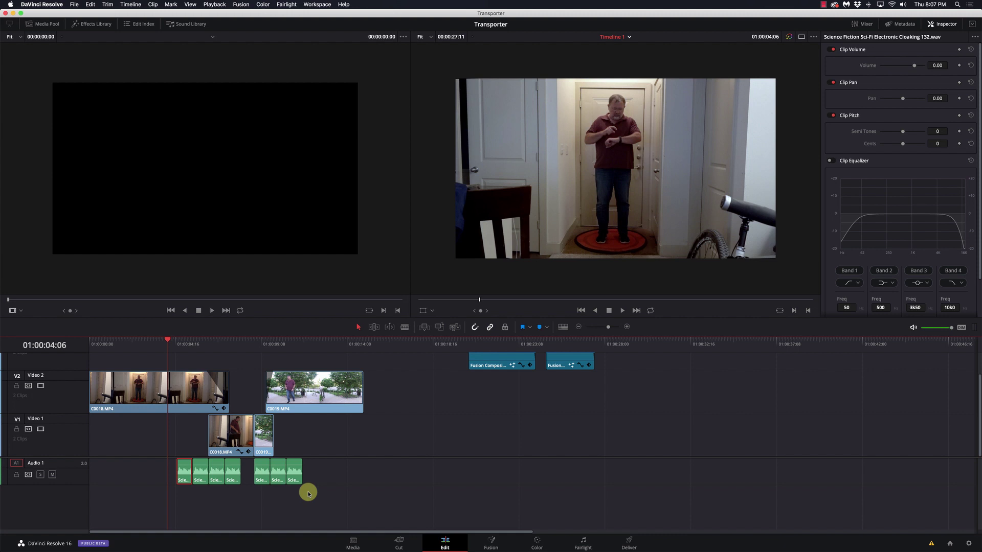
{"action": "left_click_drag", "start_coordinate": [320, 476], "coordinate": [480, 454]}
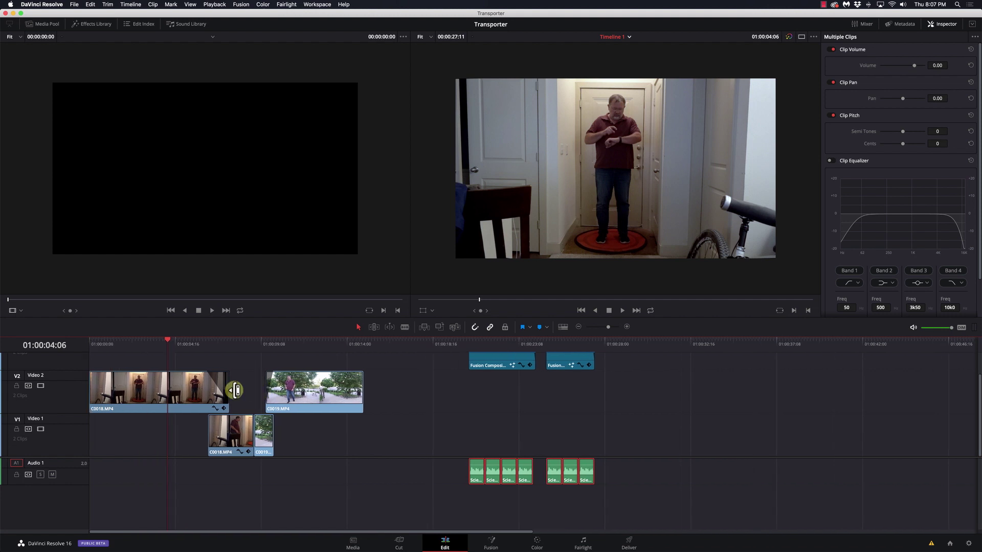
Step: Scrub from the man walking to the mat through to the empty hallway
{"action": "left_click", "coordinate": [128, 341]}
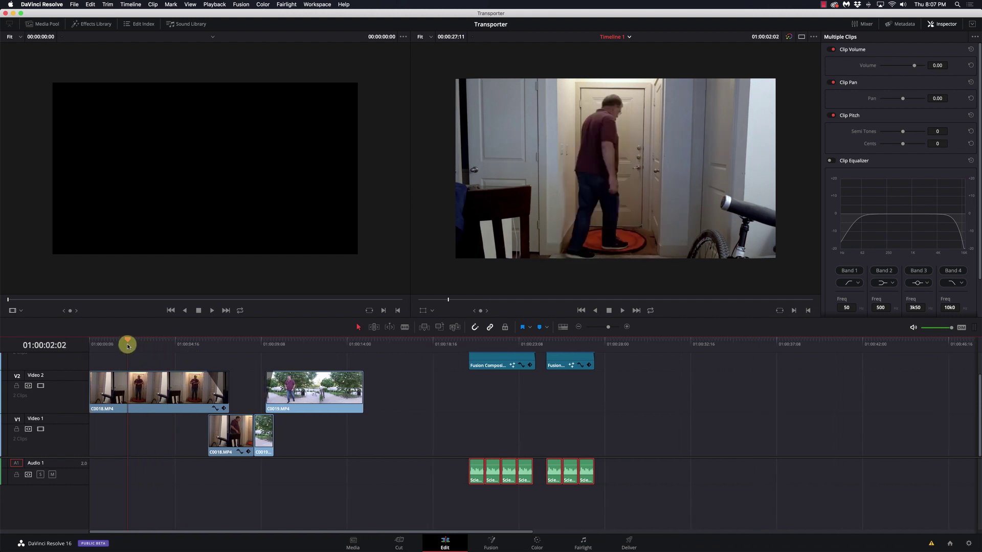
{"action": "left_click_drag", "start_coordinate": [136, 349], "coordinate": [231, 352]}
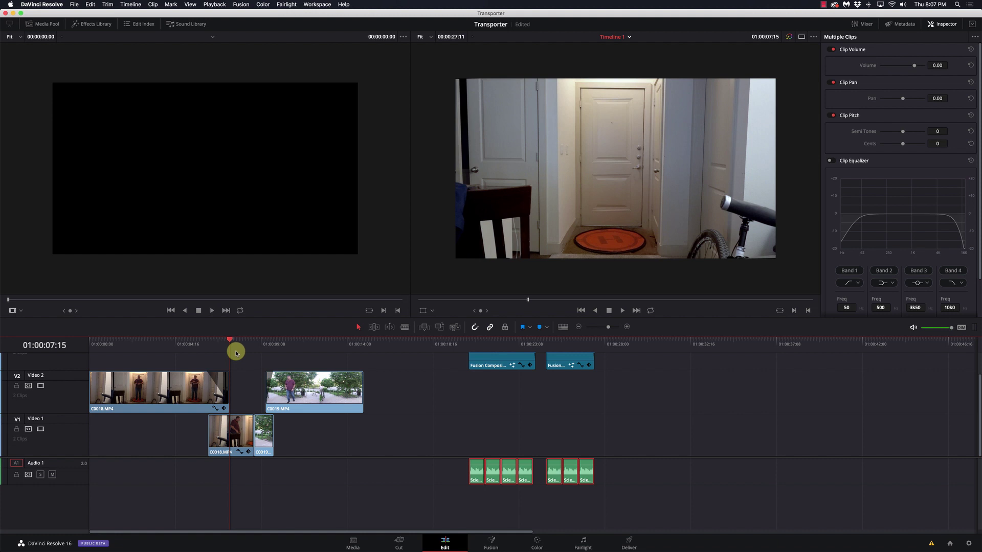
{"action": "left_click_drag", "start_coordinate": [244, 347], "coordinate": [194, 343]}
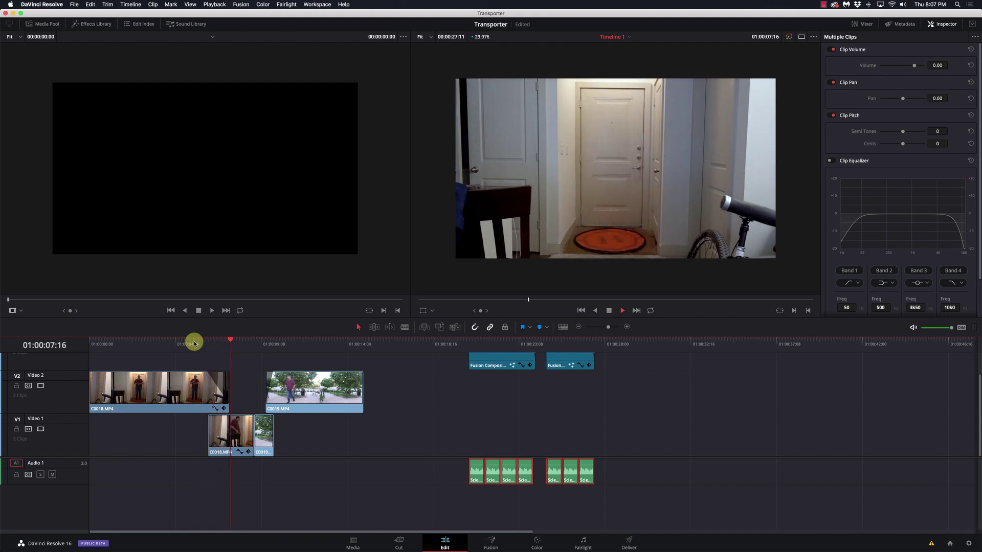
{"action": "key", "text": "space"}
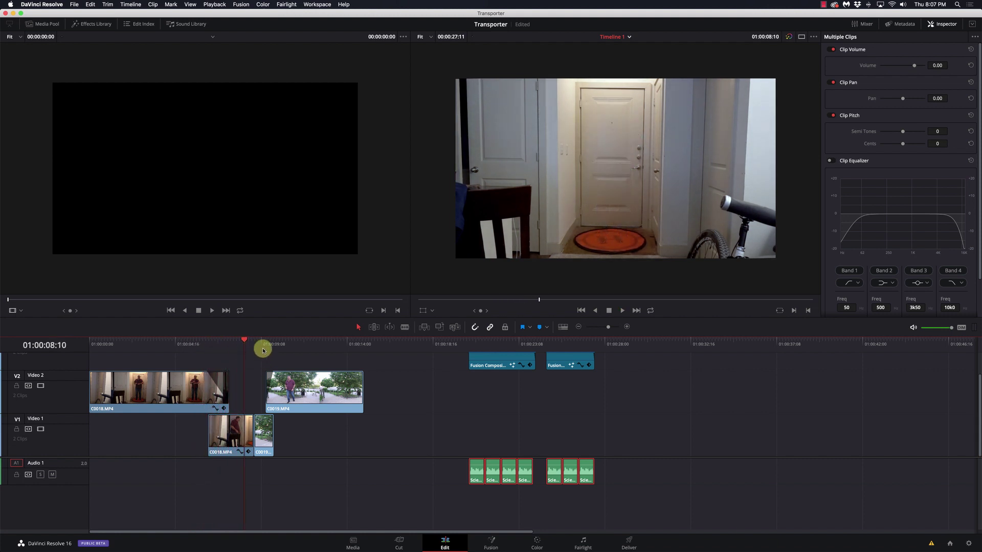
{"action": "left_click_drag", "start_coordinate": [260, 348], "coordinate": [257, 348]}
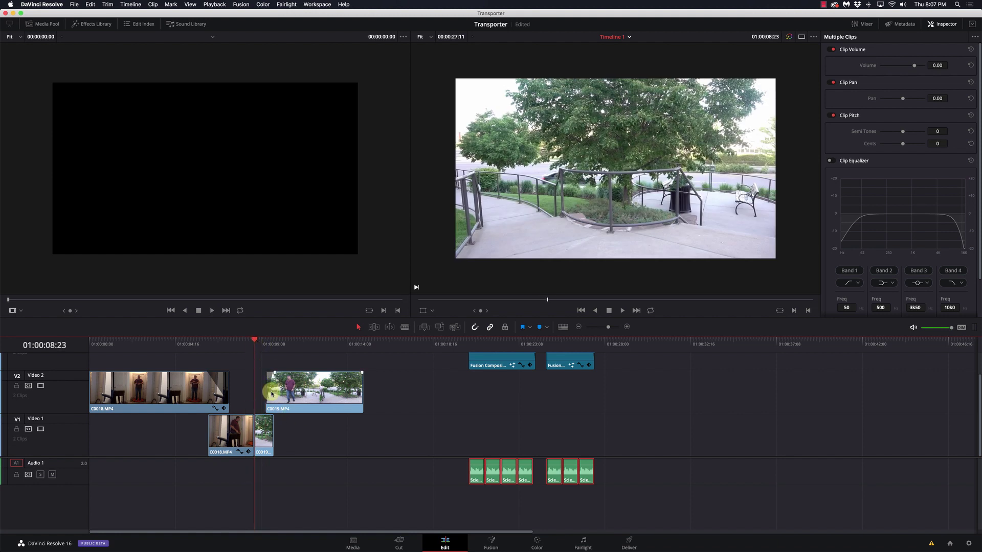
{"action": "left_click", "coordinate": [272, 357]}
{"action": "key", "text": "space"}
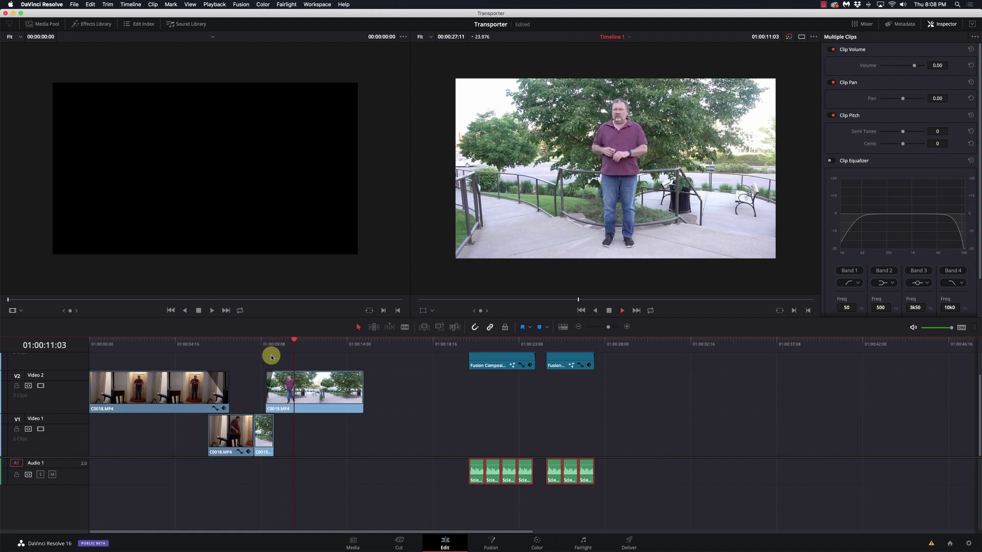
{"action": "key", "text": "space"}
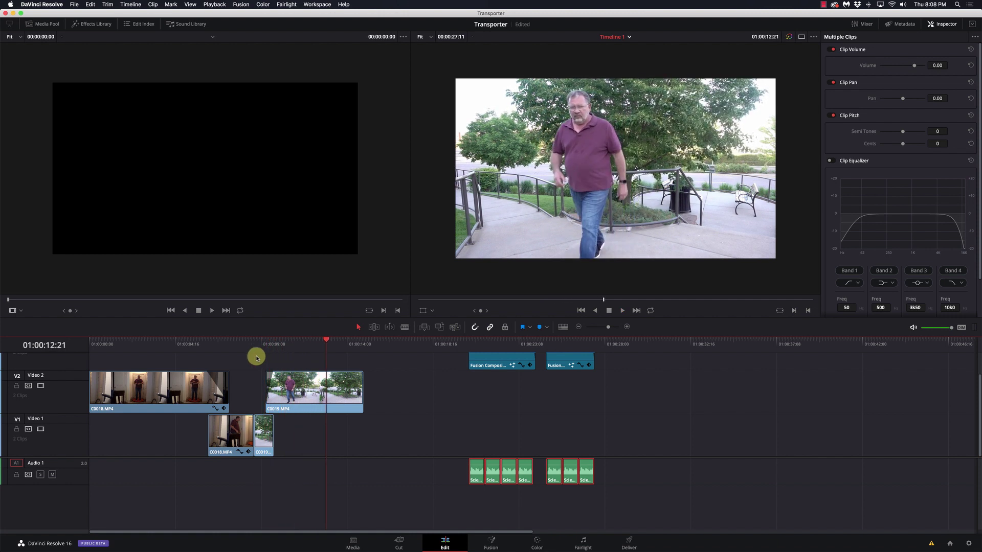
{"action": "left_click", "coordinate": [188, 350]}
{"action": "key", "text": "space"}
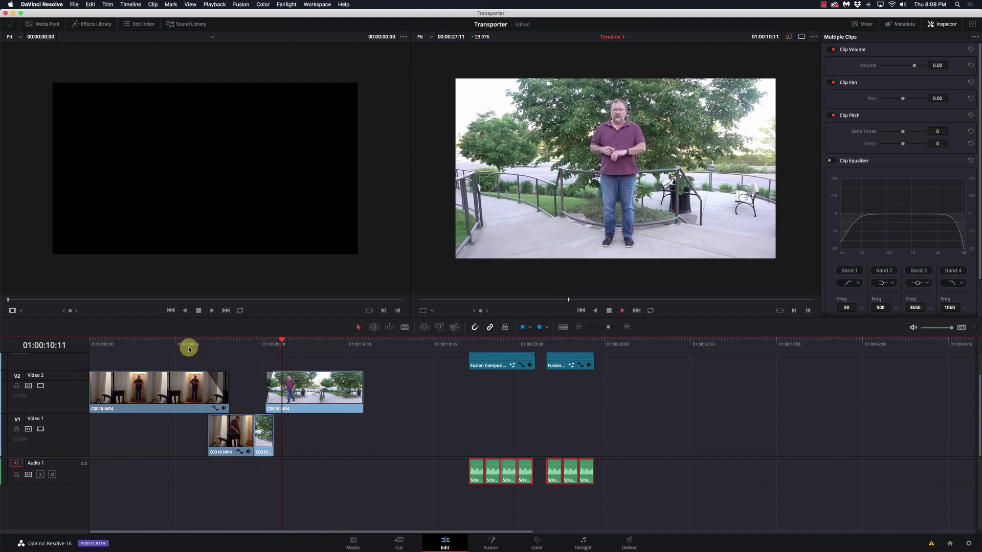
{"action": "key", "text": "space"}
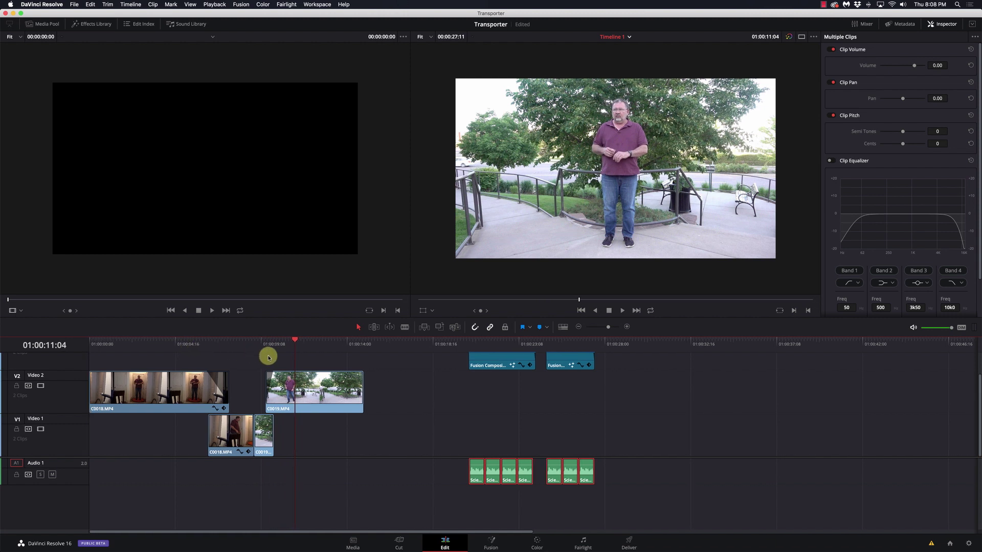
{"action": "left_click", "coordinate": [471, 401]}
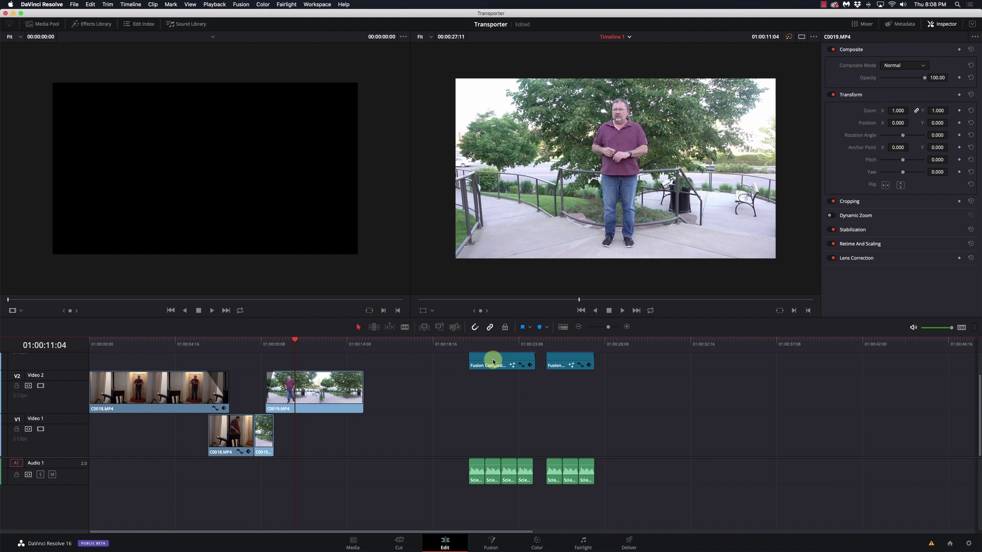
Step: Line up both Fusion compositions on V3 over the hallway and park clips, selecting the first
{"action": "left_click_drag", "start_coordinate": [492, 360], "coordinate": [186, 376]}
{"action": "left_click_drag", "start_coordinate": [570, 372], "coordinate": [295, 372]}
{"action": "mouse_move", "coordinate": [207, 341]}
{"action": "left_mouse_down"}
{"action": "mouse_move", "coordinate": [193, 342]}
{"action": "mouse_move", "coordinate": [196, 353]}
{"action": "mouse_move", "coordinate": [210, 352]}
{"action": "mouse_move", "coordinate": [185, 351]}
{"action": "mouse_move", "coordinate": [198, 355]}
{"action": "left_mouse_up"}
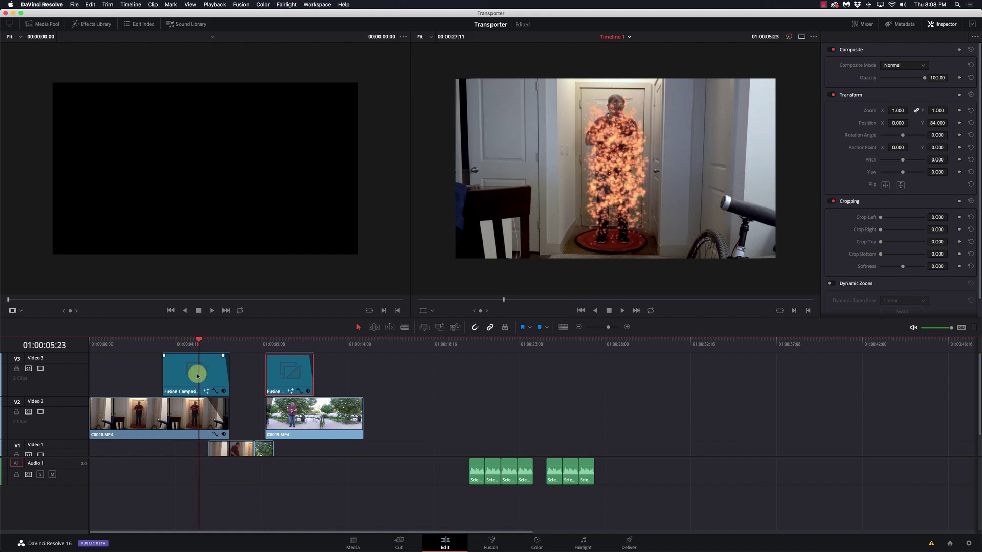
{"action": "left_click", "coordinate": [198, 372]}
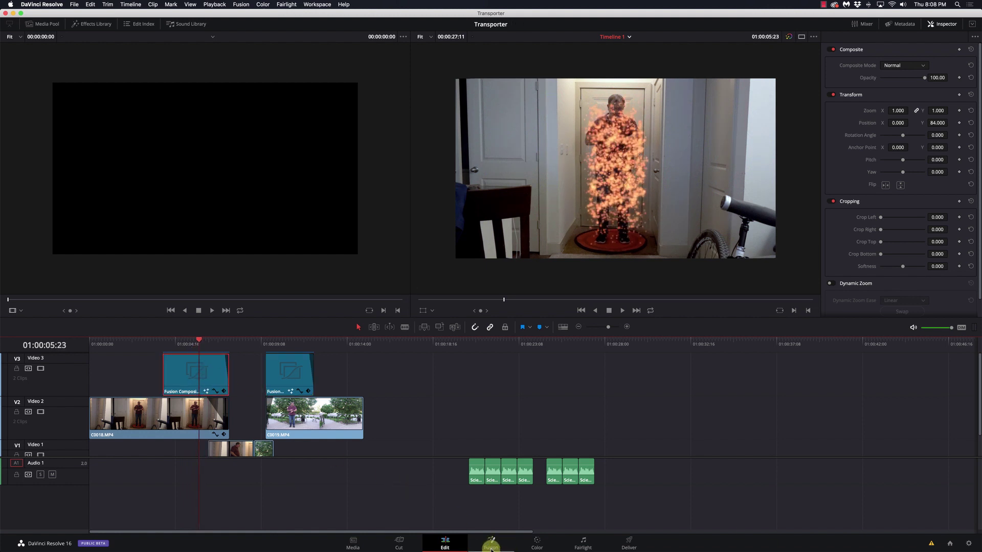
Step: Disconnect Glow1_2 from the particle chain and move emitterShape, Ellipse2 and pEmitter3 up
{"action": "left_click", "coordinate": [491, 546]}
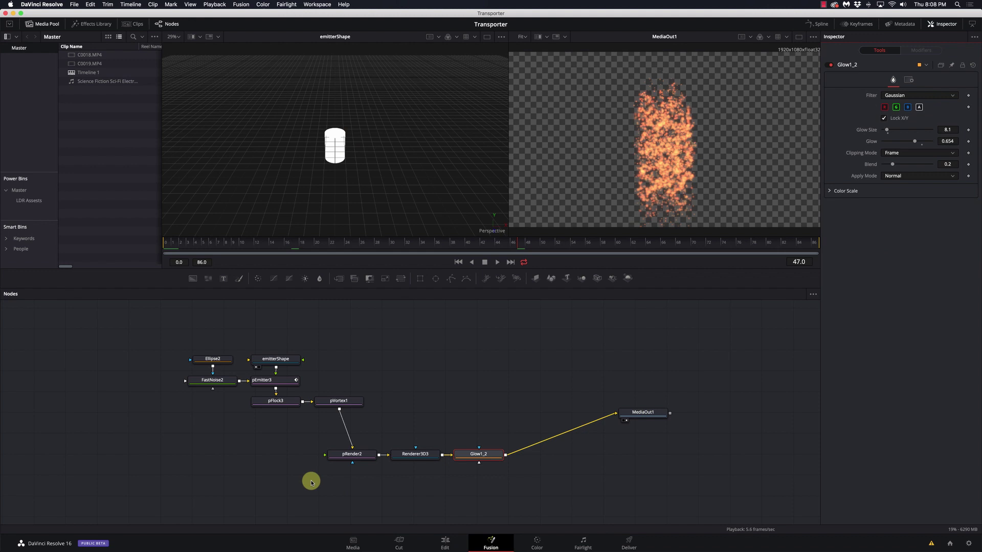
{"action": "scroll", "coordinate": [309, 477], "scroll_direction": "left", "scroll_amount": 5}
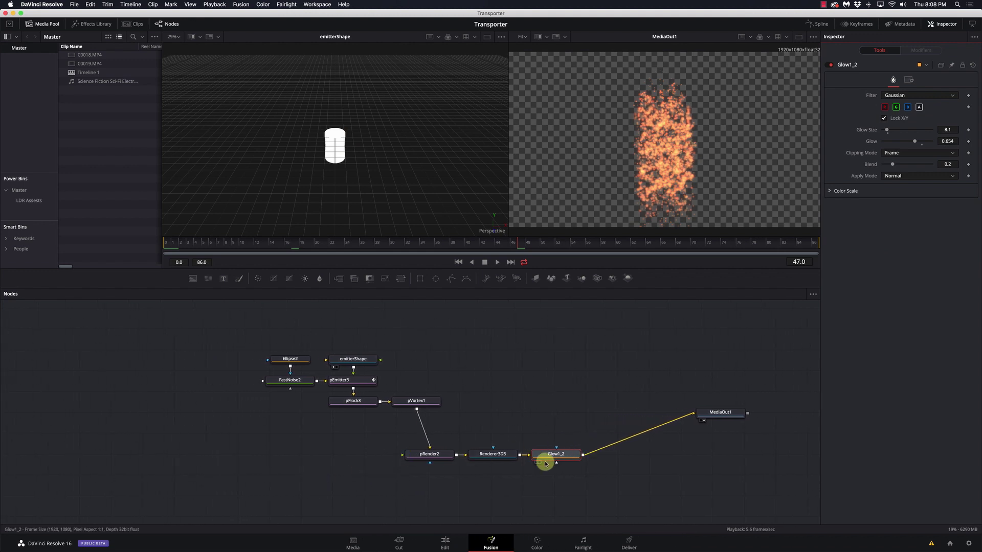
{"action": "left_click_drag", "start_coordinate": [556, 458], "coordinate": [562, 484]}
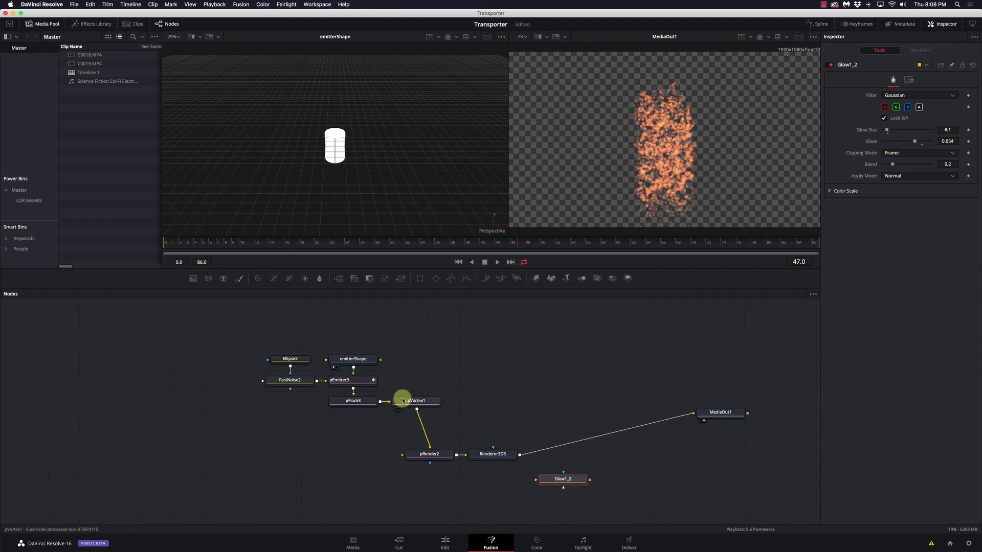
{"action": "left_click_drag", "start_coordinate": [363, 358], "coordinate": [359, 340]}
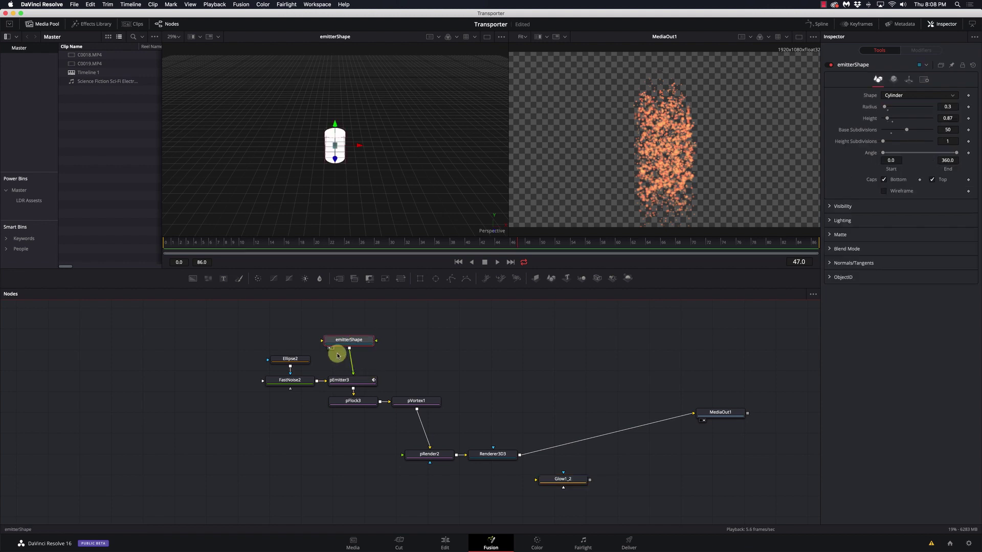
{"action": "mouse_move", "coordinate": [285, 358]}
{"action": "left_mouse_down"}
{"action": "mouse_move", "coordinate": [282, 351]}
{"action": "mouse_move", "coordinate": [288, 355]}
{"action": "left_mouse_up"}
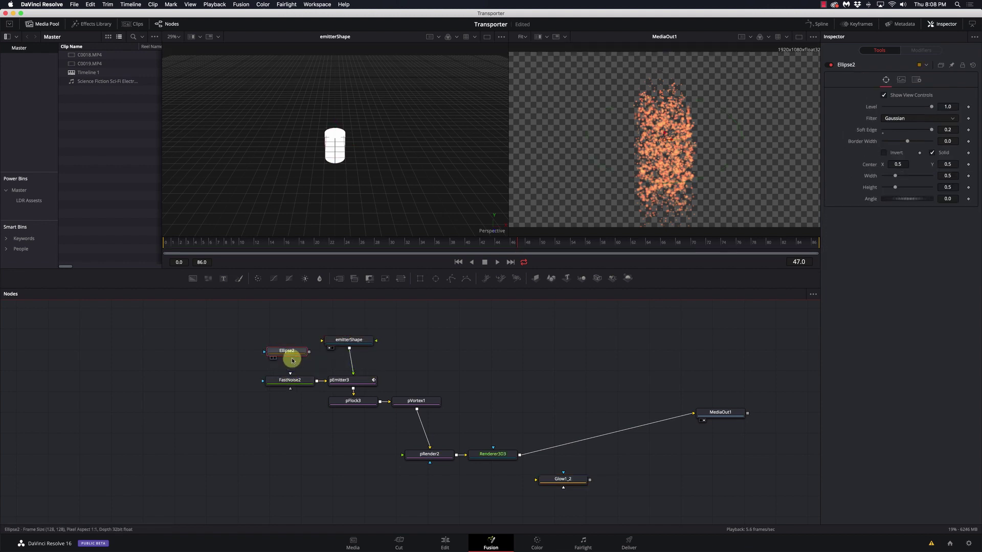
{"action": "left_click_drag", "start_coordinate": [340, 378], "coordinate": [347, 378]}
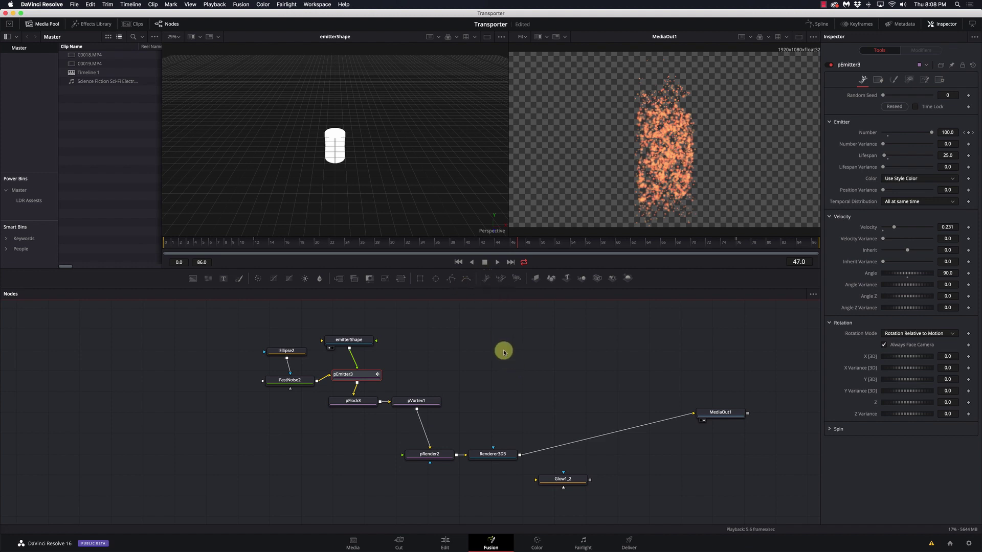
Step: Add a pRender1 node after pEmitter1 and show its 3D scene in the viewer
{"action": "left_click", "coordinate": [502, 351]}
{"action": "left_click", "coordinate": [486, 279]}
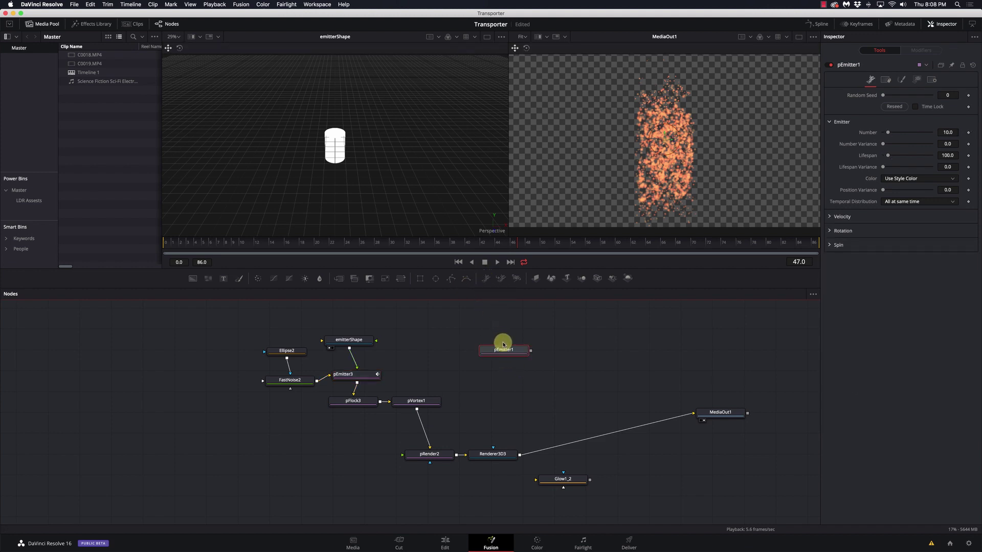
{"action": "scroll", "coordinate": [505, 351], "scroll_direction": "left", "scroll_amount": 1}
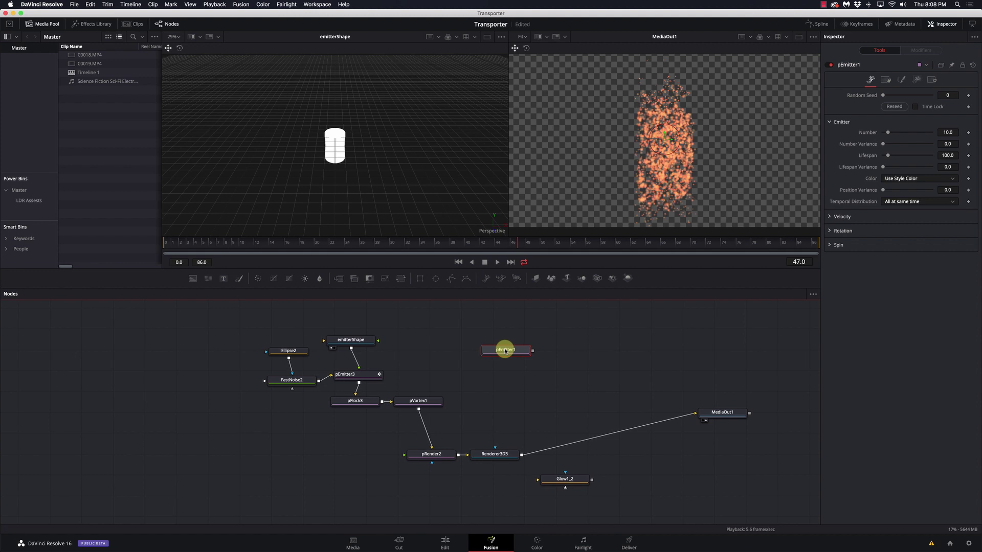
{"action": "scroll", "coordinate": [505, 351], "scroll_direction": "left", "scroll_amount": 1}
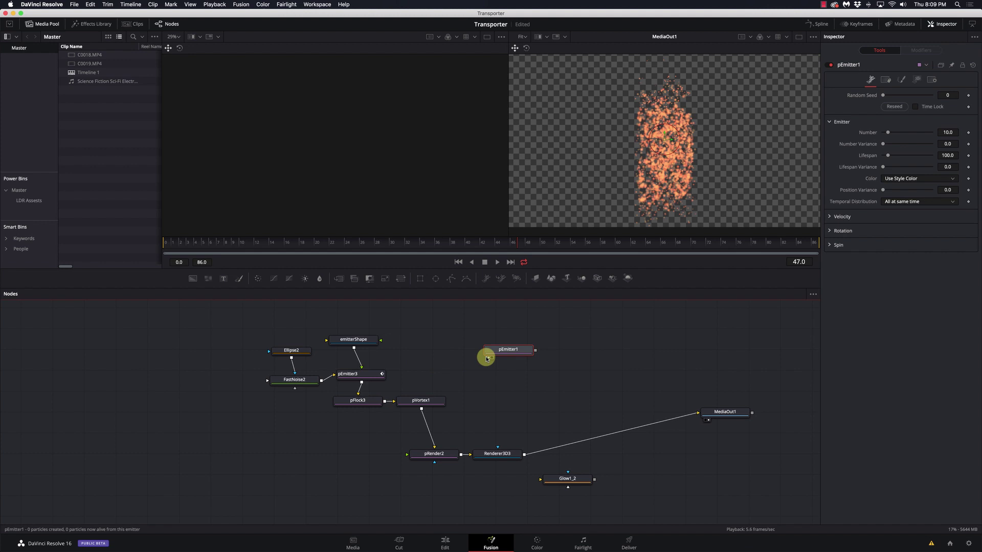
{"action": "key", "text": "shift+space"}
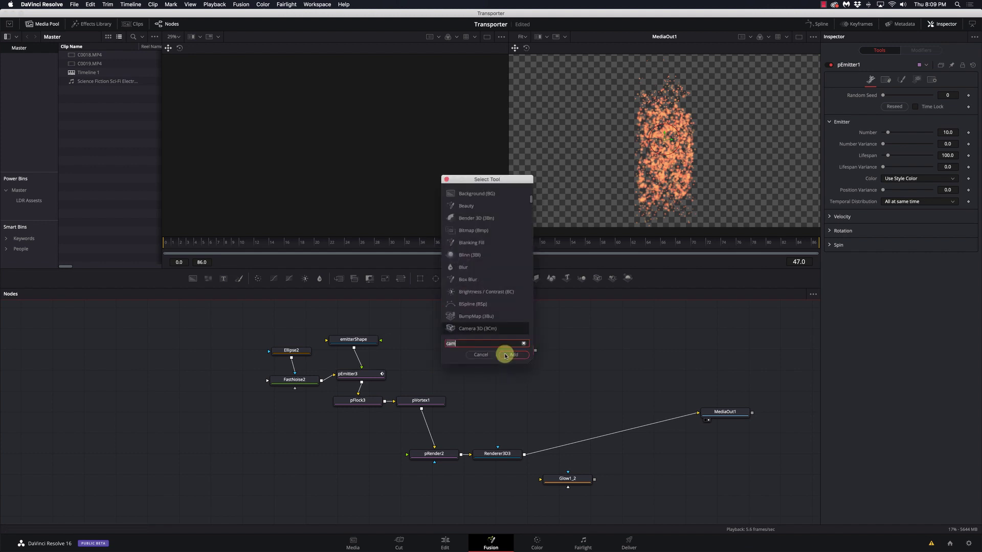
{"action": "type", "text": "pred"}
{"action": "key", "text": "BackSpace"}
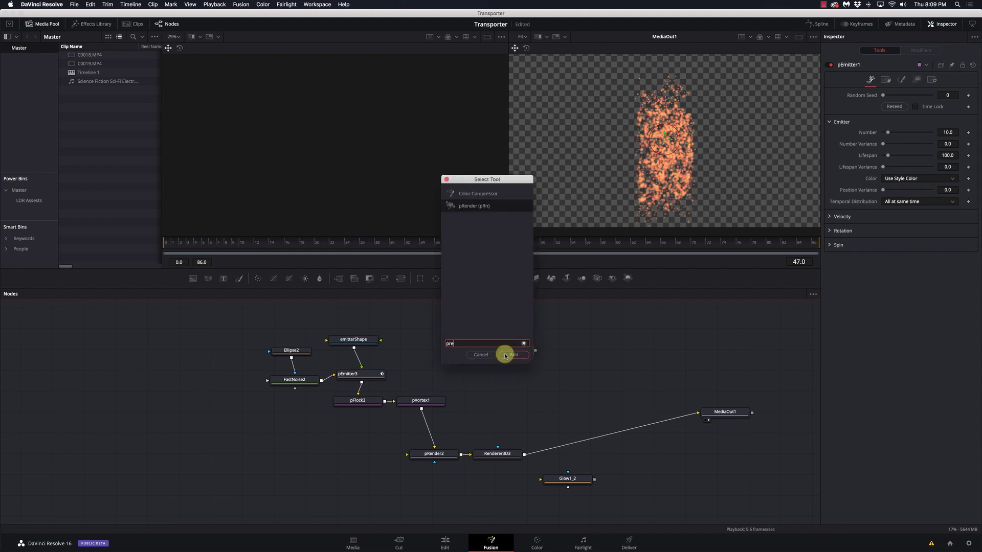
{"action": "left_click", "coordinate": [505, 356]}
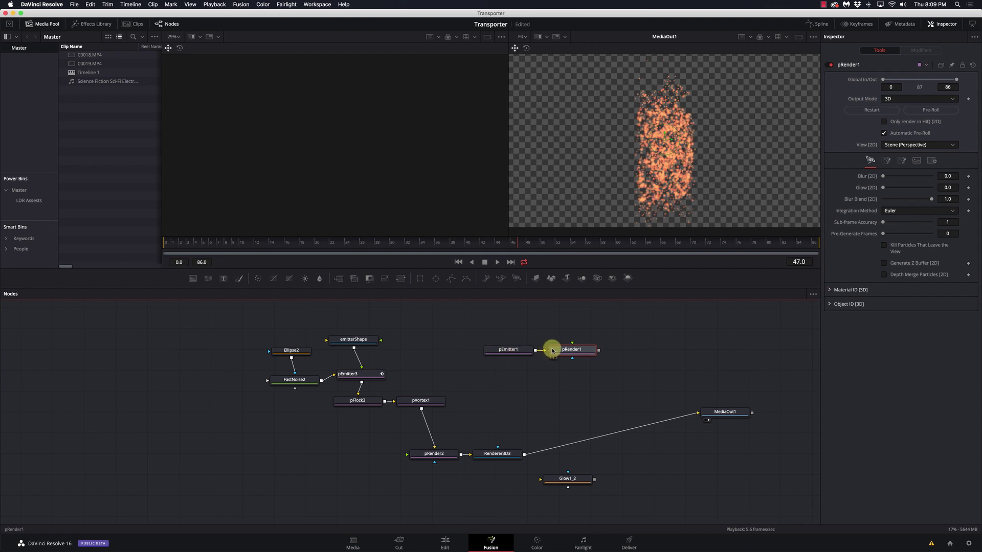
{"action": "key", "text": "1"}
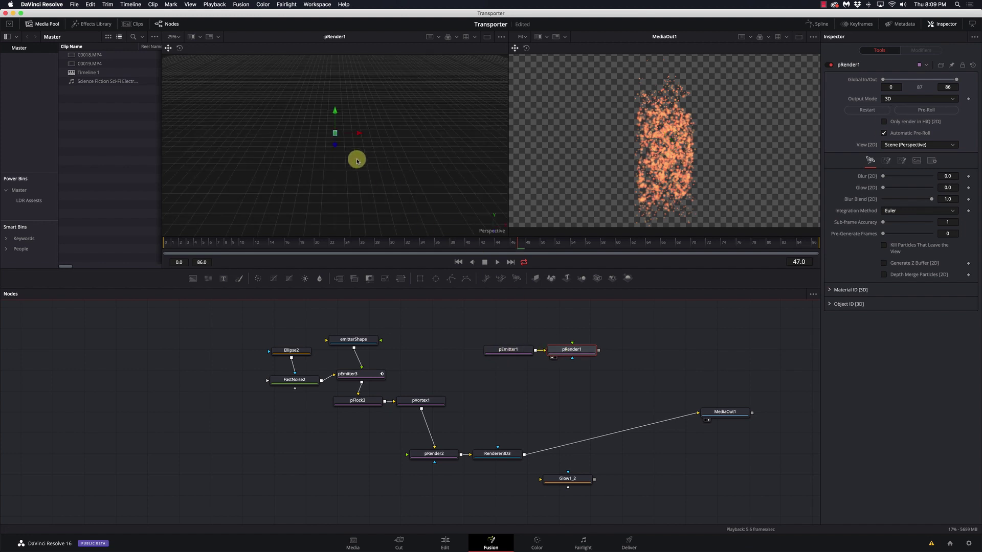
{"action": "left_click_drag", "start_coordinate": [341, 141], "coordinate": [337, 147]}
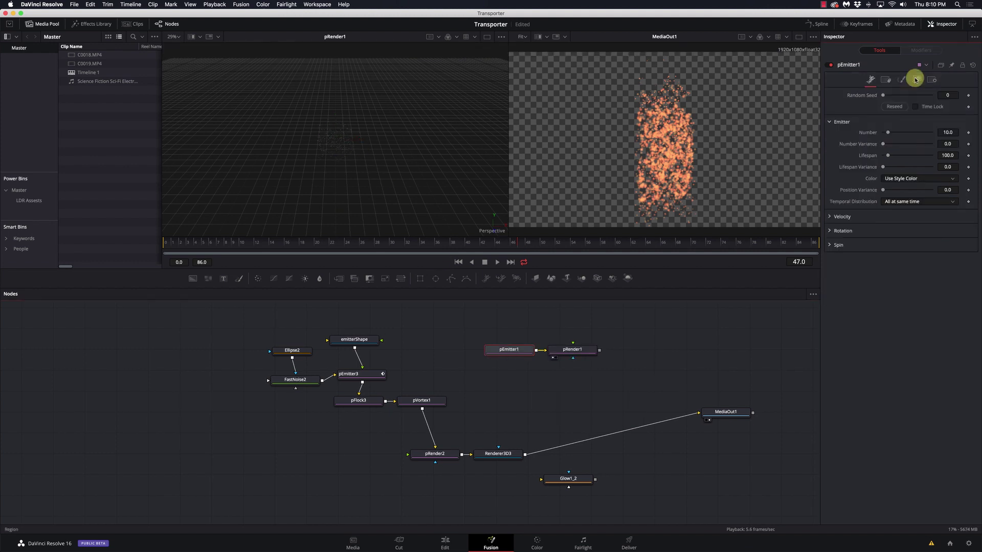
Step: Set pEmitter1's Region to Mesh and inspect the emitterShape cylinder
{"action": "left_click", "coordinate": [916, 79]}
{"action": "left_click", "coordinate": [912, 105]}
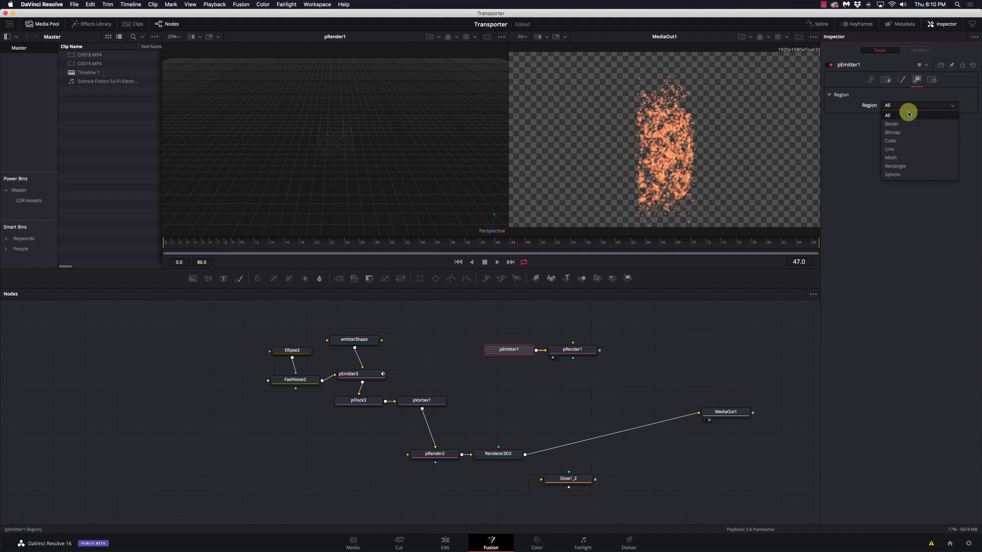
{"action": "left_click", "coordinate": [904, 158]}
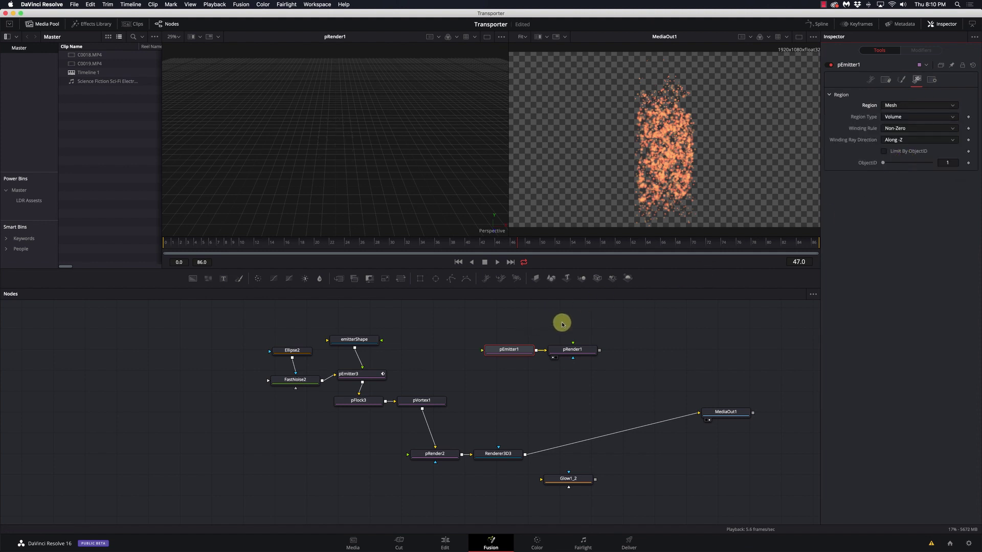
{"action": "left_click", "coordinate": [357, 341]}
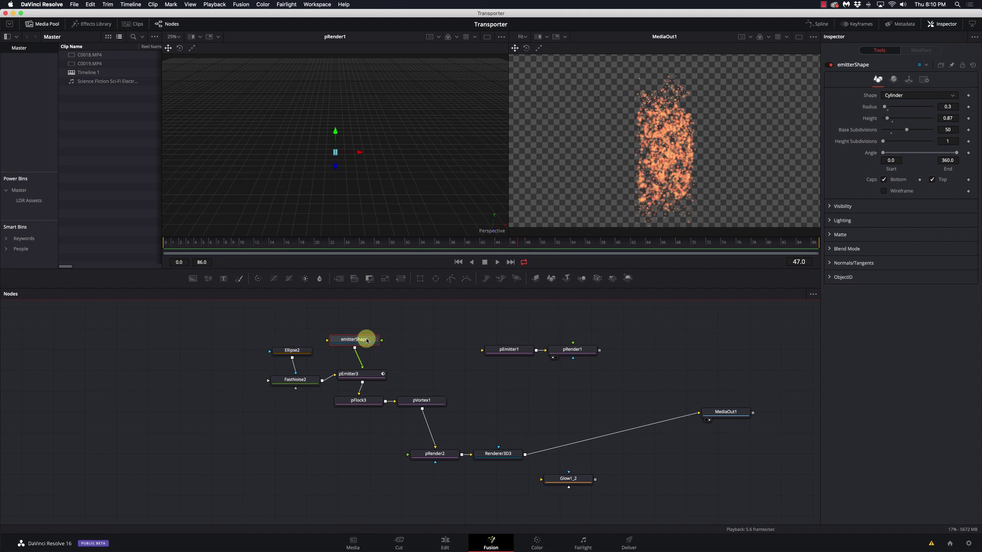
Step: Add a Shape3D1 cylinder (radius 0.71, height 1.42) and raise it in the 3D scene
{"action": "key", "text": "shift+space"}
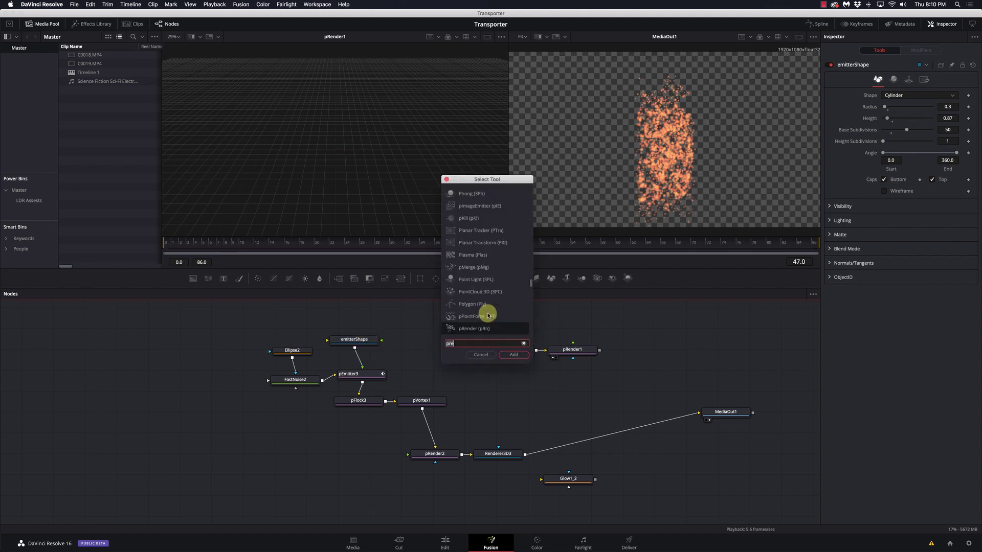
{"action": "type", "text": "shape"}
{"action": "key", "text": "Return"}
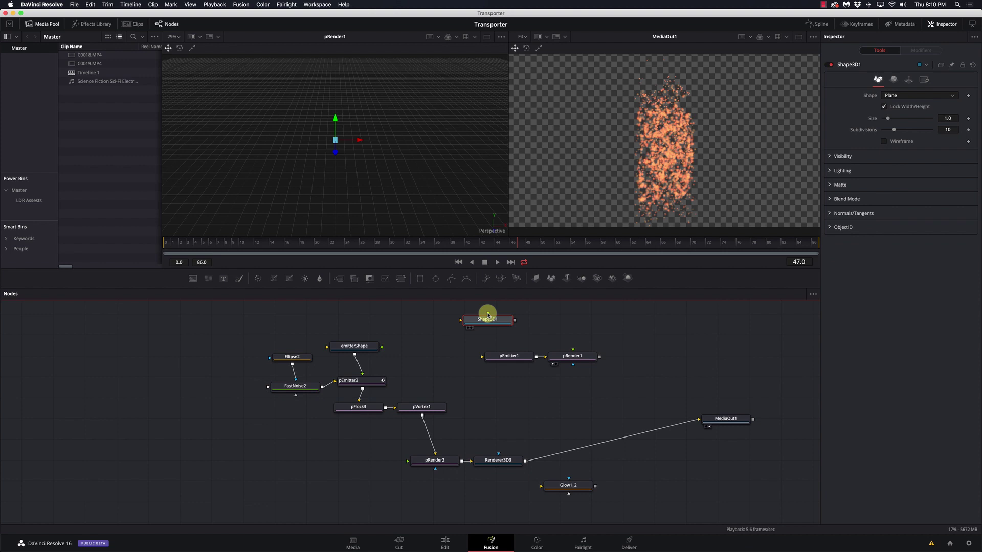
{"action": "left_click", "coordinate": [904, 97]}
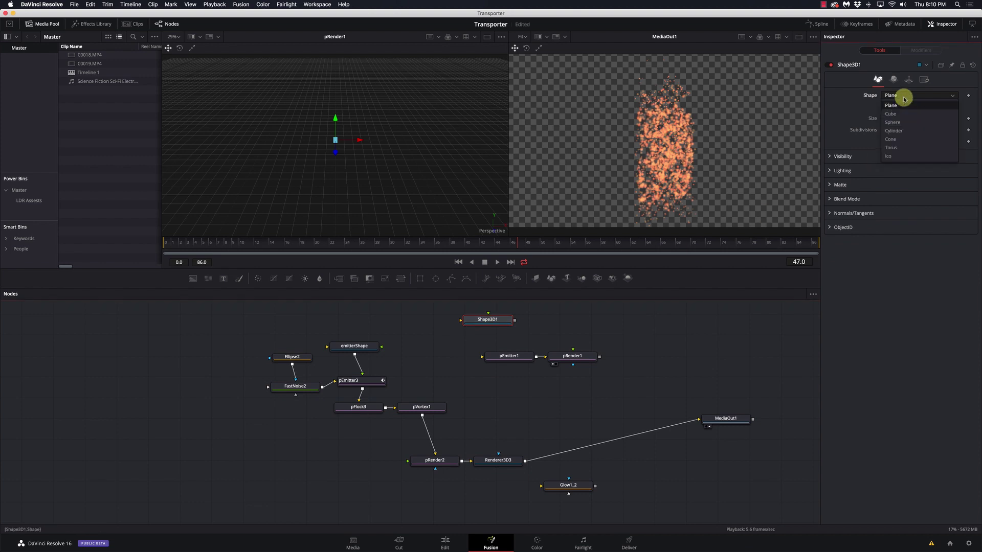
{"action": "left_click", "coordinate": [902, 129]}
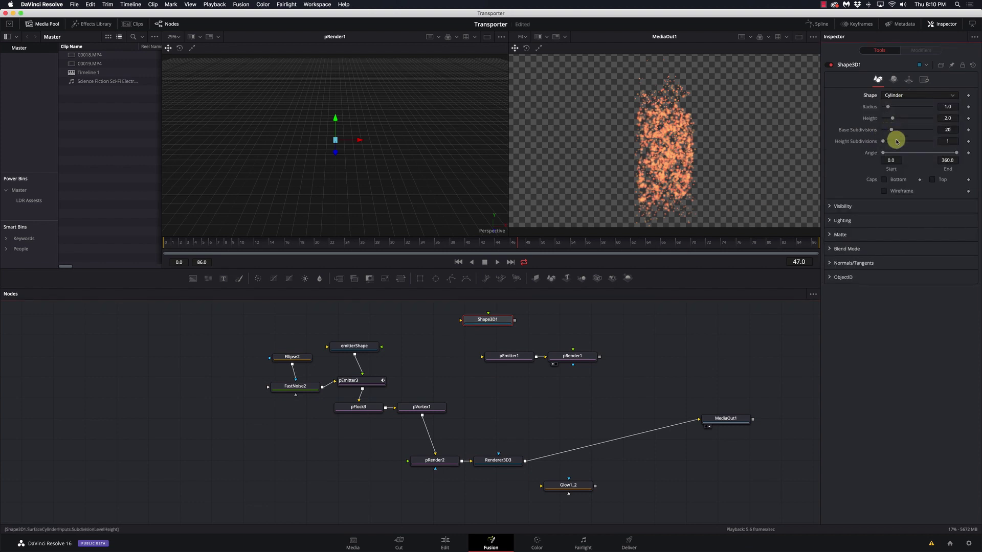
{"action": "left_click_drag", "start_coordinate": [888, 107], "coordinate": [890, 119]}
{"action": "key", "text": "1"}
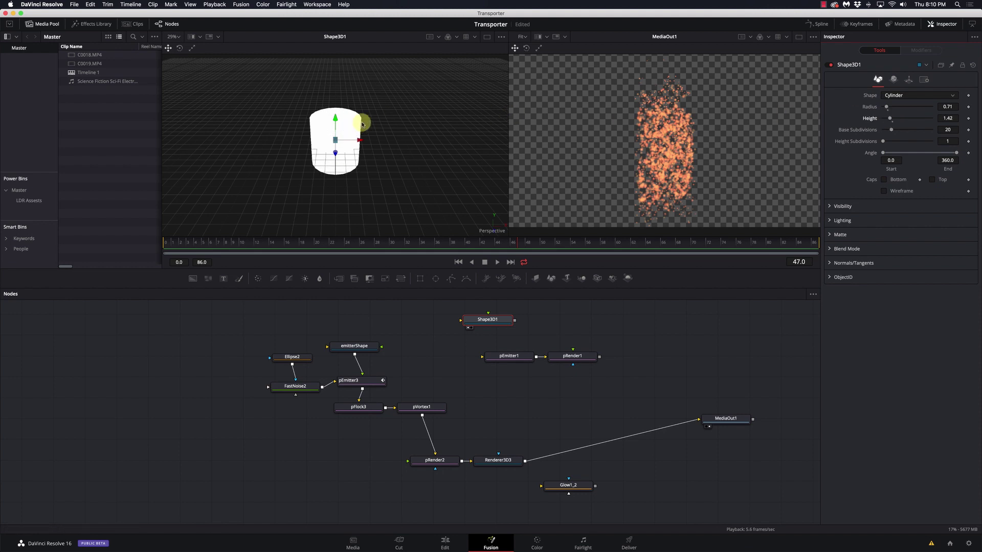
{"action": "left_click_drag", "start_coordinate": [334, 120], "coordinate": [335, 97]}
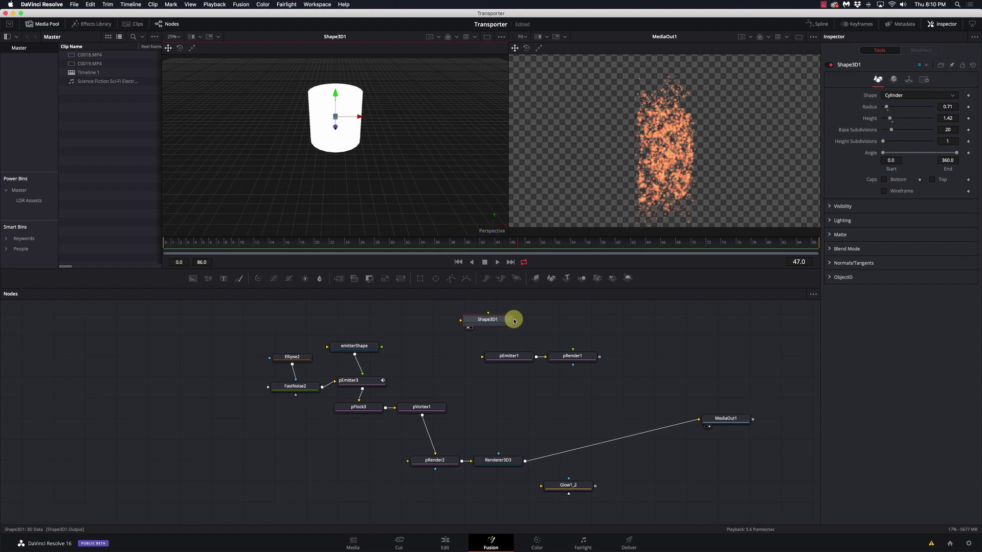
Step: Connect Shape3D1 into pEmitter1 and align it above pEmitter1, viewing pRender1's output
{"action": "left_click_drag", "start_coordinate": [514, 321], "coordinate": [513, 355]}
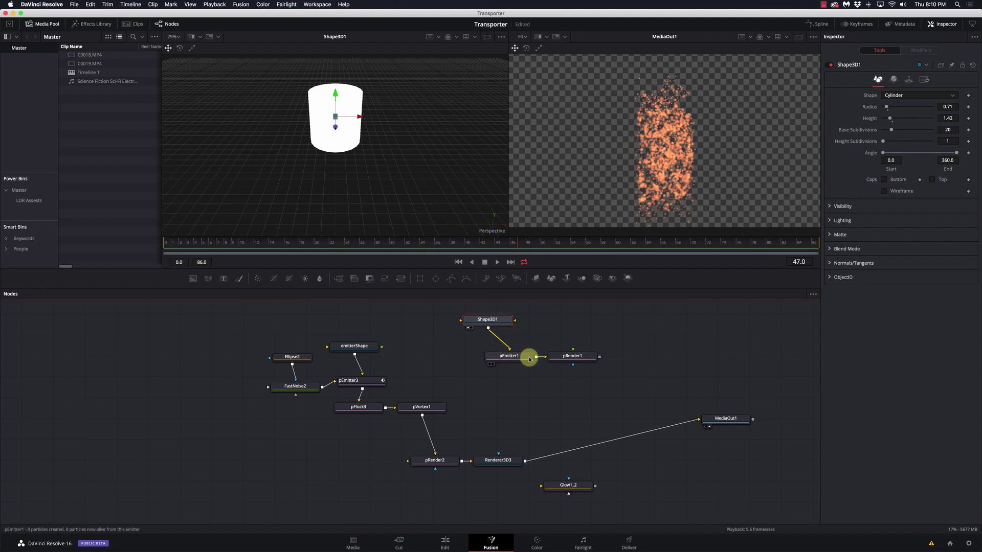
{"action": "left_click", "coordinate": [561, 357]}
{"action": "key", "text": "2"}
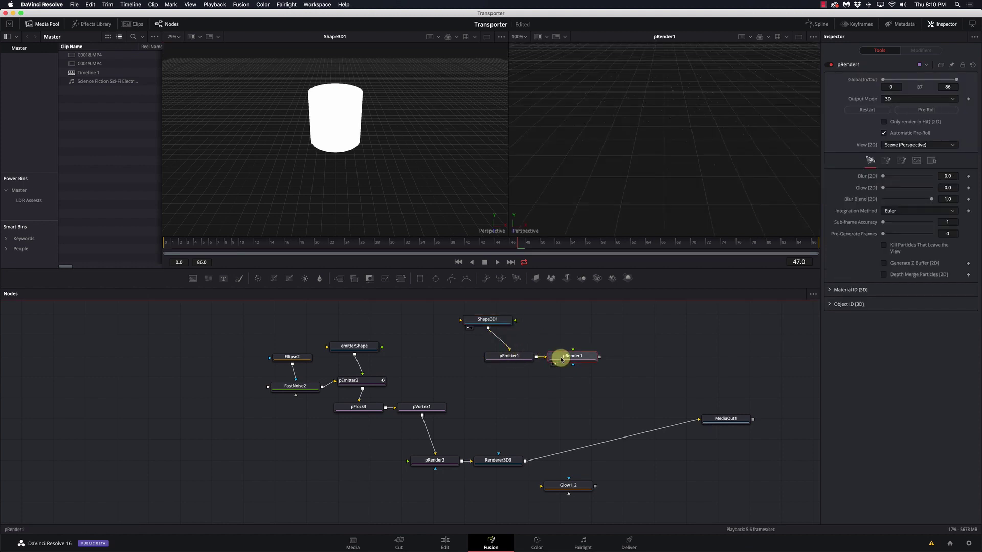
{"action": "left_click_drag", "start_coordinate": [484, 321], "coordinate": [466, 330]}
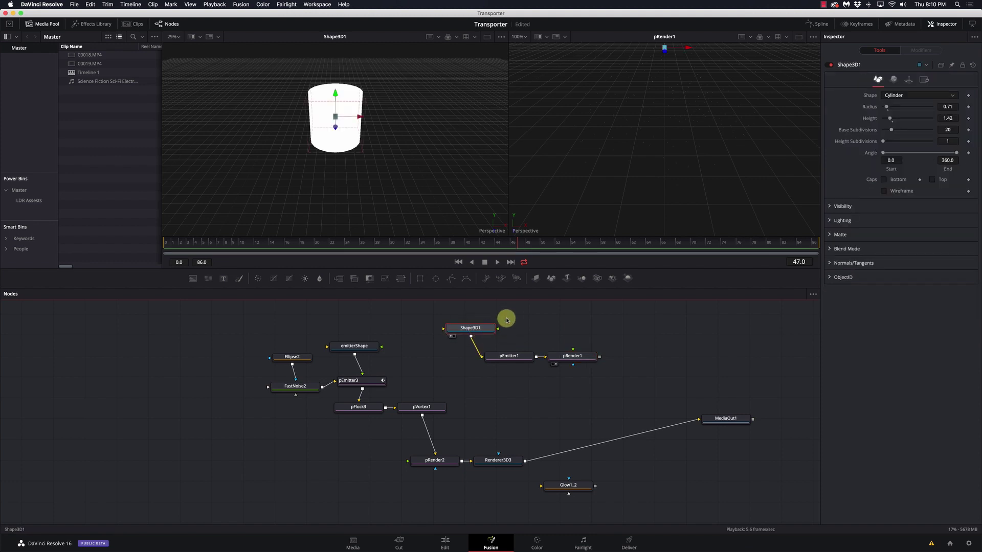
{"action": "scroll", "coordinate": [599, 189], "scroll_direction": "down", "scroll_amount": 5}
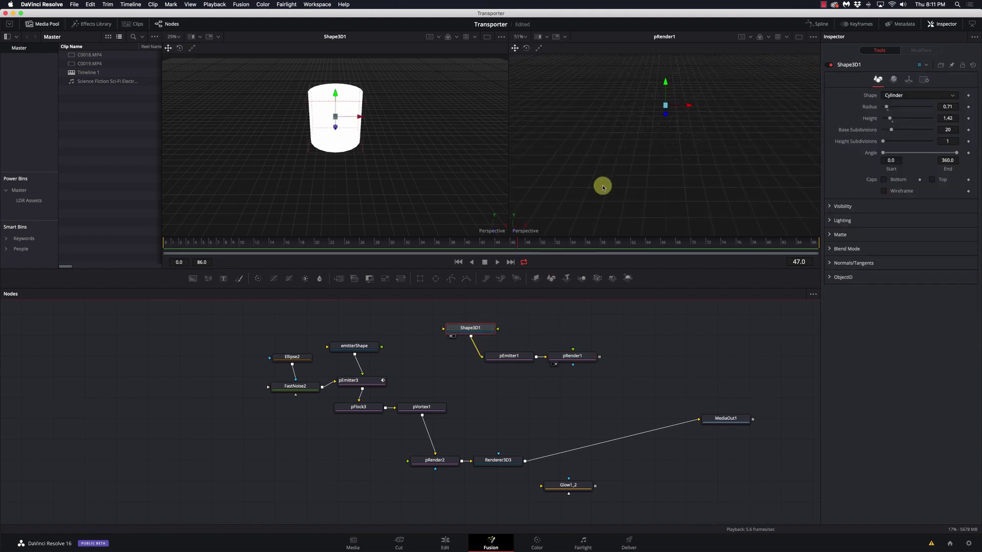
{"action": "scroll", "coordinate": [602, 187], "scroll_direction": "down", "scroll_amount": 3}
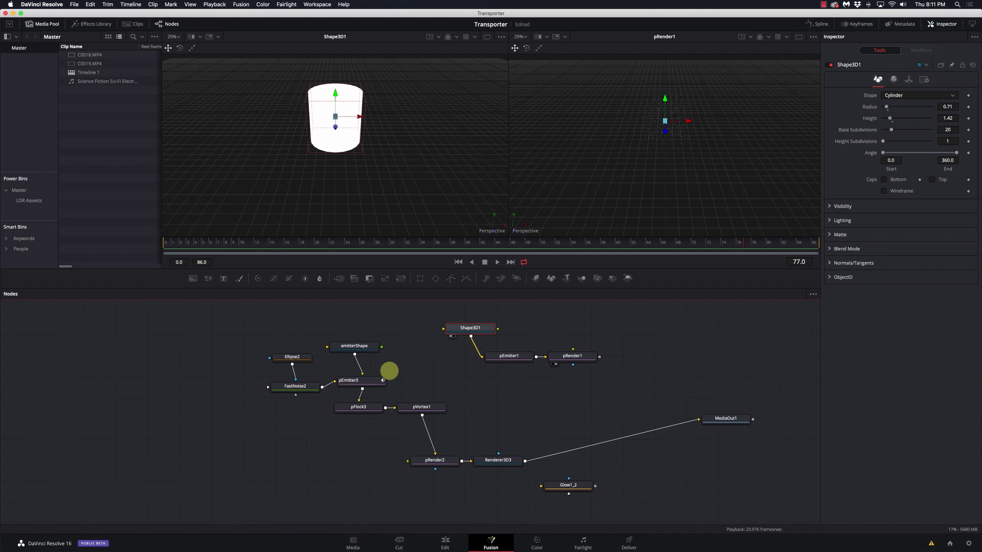
{"action": "left_click_drag", "start_coordinate": [492, 325], "coordinate": [530, 318]}
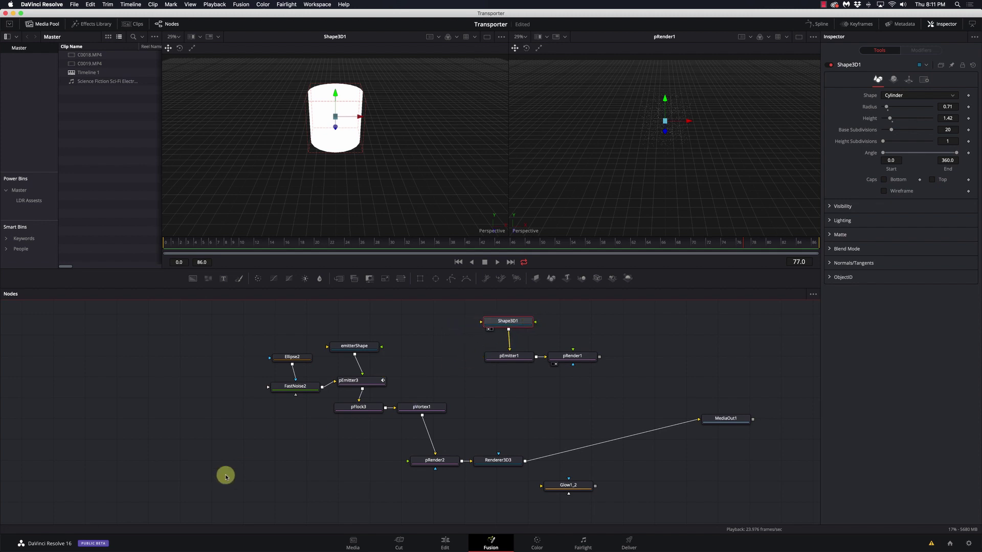
Step: Inspect FastNoise2, add an unconnected FastNoise1 node, and preview Ellipse2
{"action": "left_click", "coordinate": [283, 392]}
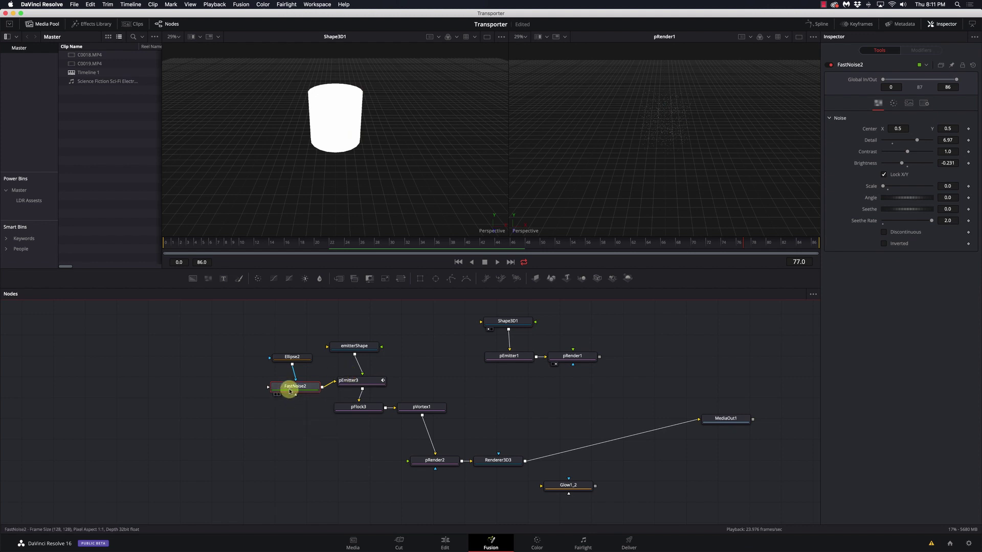
{"action": "left_click", "coordinate": [424, 360]}
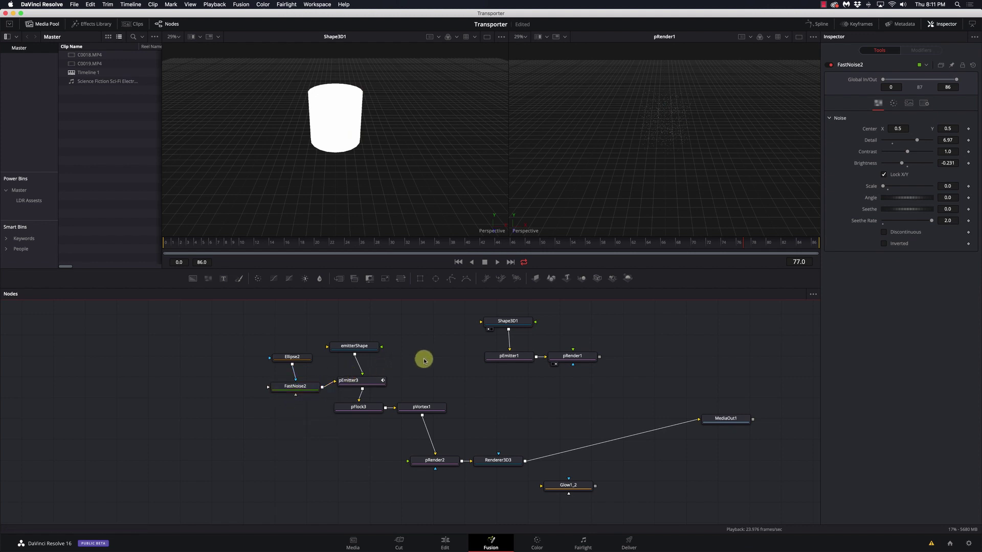
{"action": "key", "text": "shift+space"}
{"action": "type", "text": "fas"}
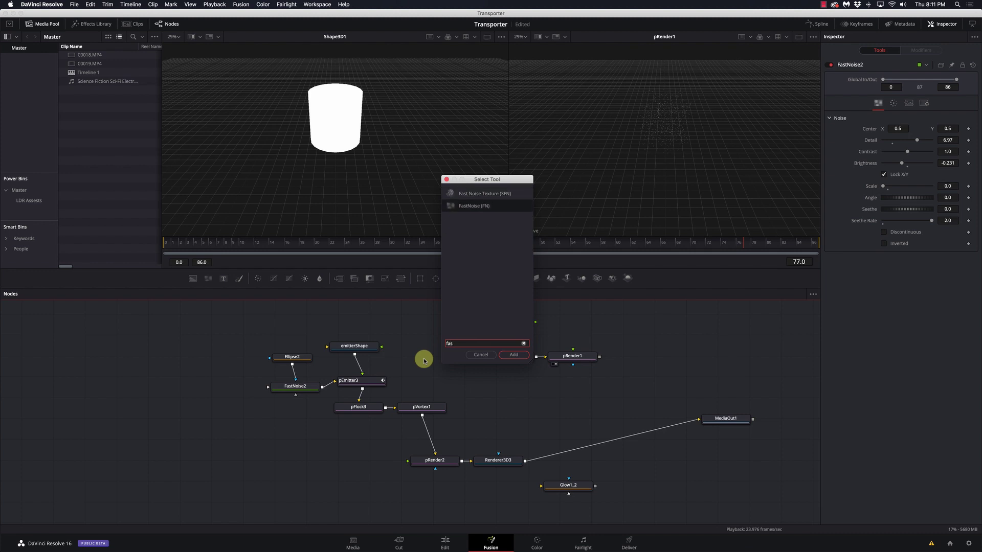
{"action": "key", "text": "Return"}
{"action": "left_click", "coordinate": [293, 358]}
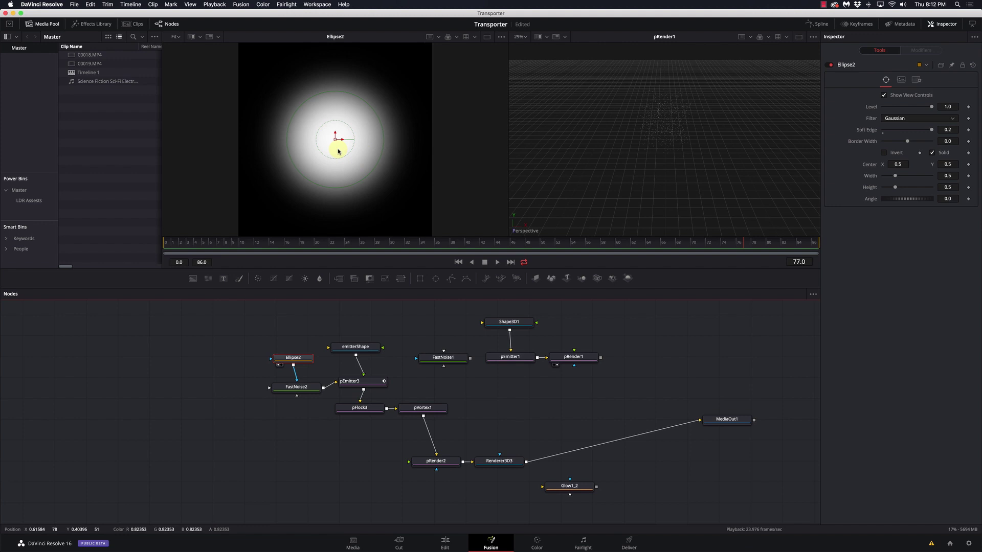
{"action": "left_click", "coordinate": [405, 332]}
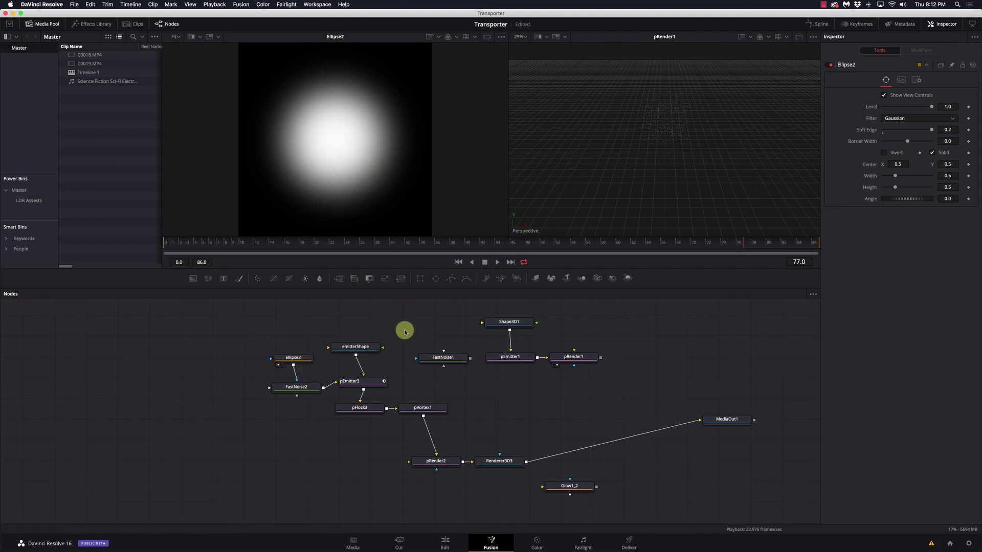
Step: Add Ellipse1 with soft edge 0.0961, width 0.283, height 0.299, and feed it into FastNoise1
{"action": "key", "text": "shift+space"}
{"action": "type", "text": "ell"}
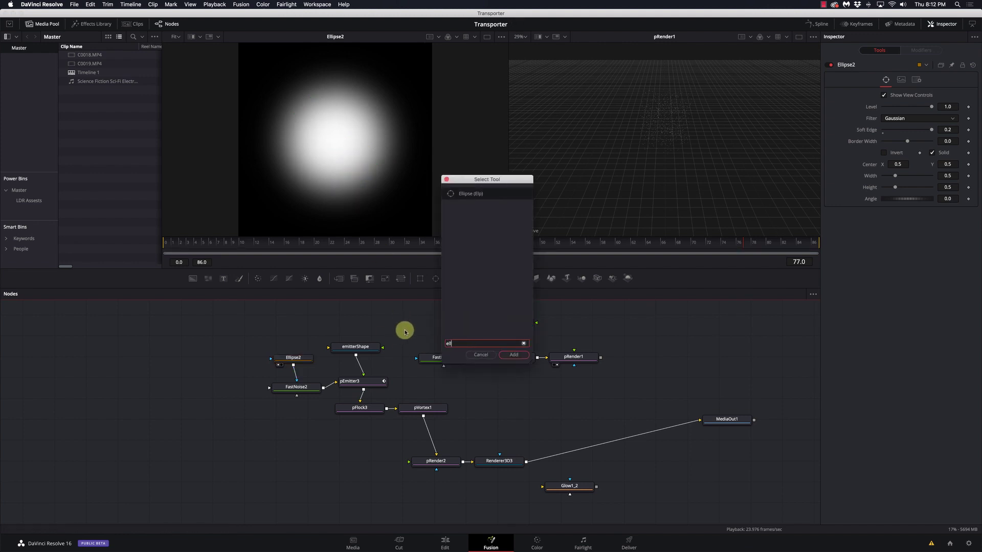
{"action": "key", "text": "Return"}
{"action": "left_click_drag", "start_coordinate": [405, 331], "coordinate": [428, 328]}
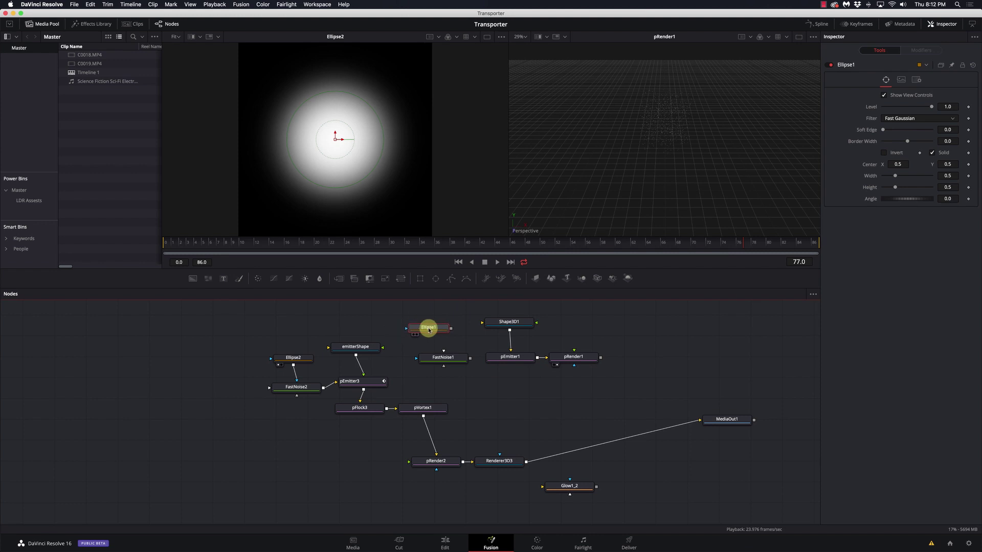
{"action": "key", "text": "1"}
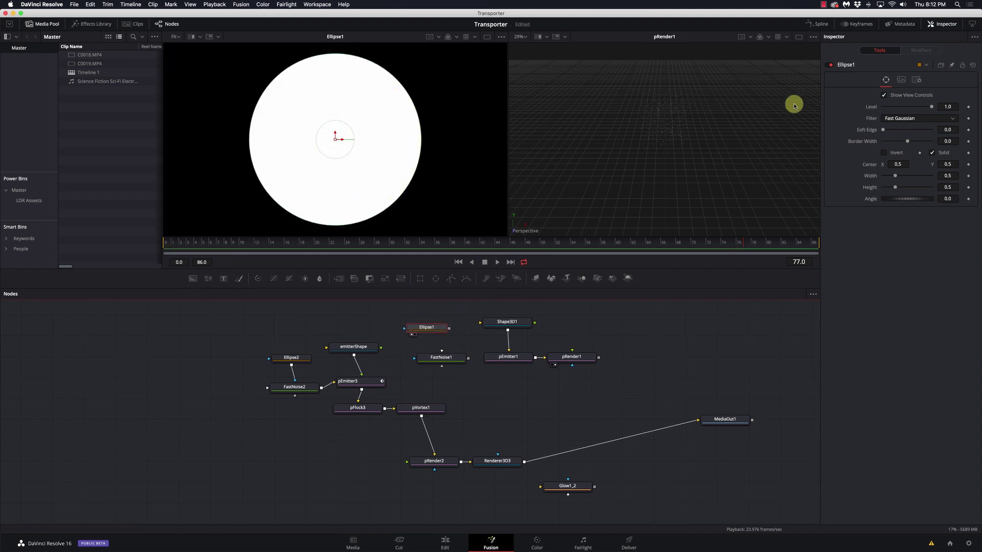
{"action": "left_click_drag", "start_coordinate": [883, 130], "coordinate": [905, 131]}
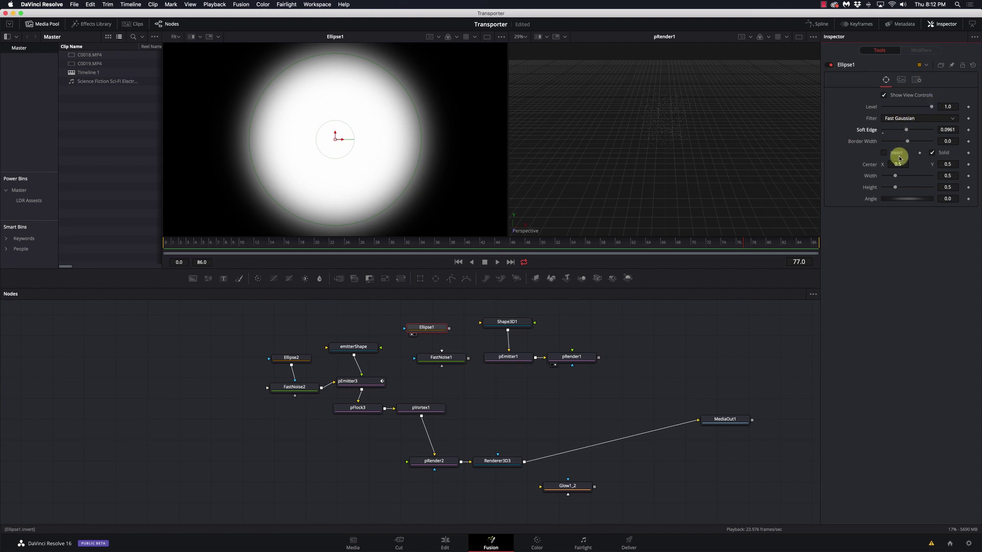
{"action": "mouse_move", "coordinate": [895, 176]}
{"action": "left_mouse_down"}
{"action": "mouse_move", "coordinate": [890, 188]}
{"action": "mouse_move", "coordinate": [891, 177]}
{"action": "left_mouse_up"}
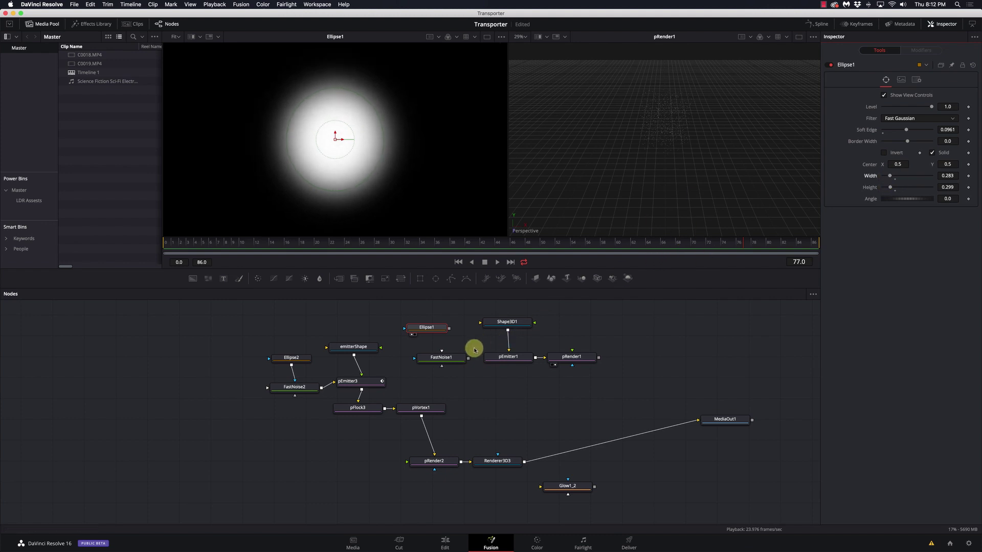
{"action": "left_click_drag", "start_coordinate": [447, 327], "coordinate": [452, 360]}
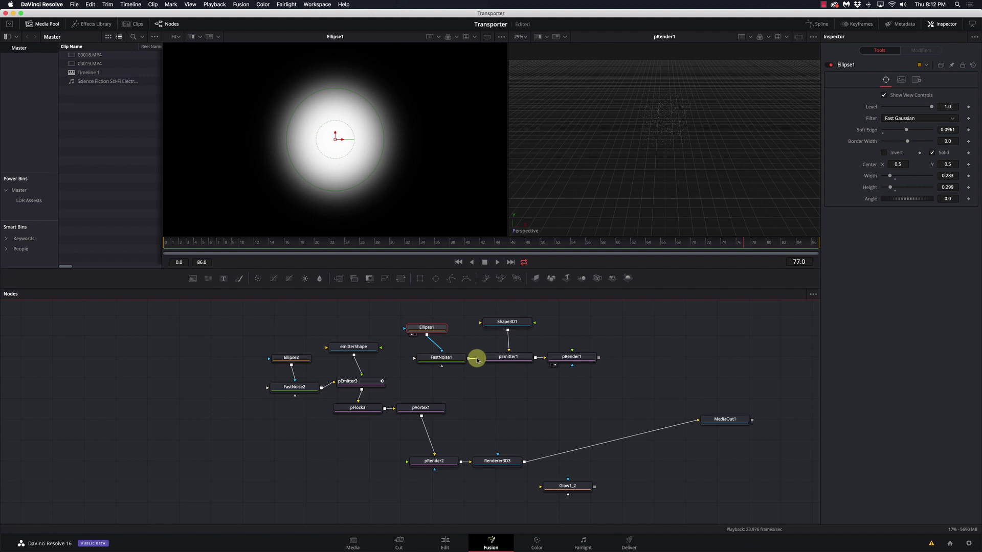
Step: Select pEmitter1 and preview pRender1 and FastNoise1 in the left viewer
{"action": "left_click", "coordinate": [502, 360]}
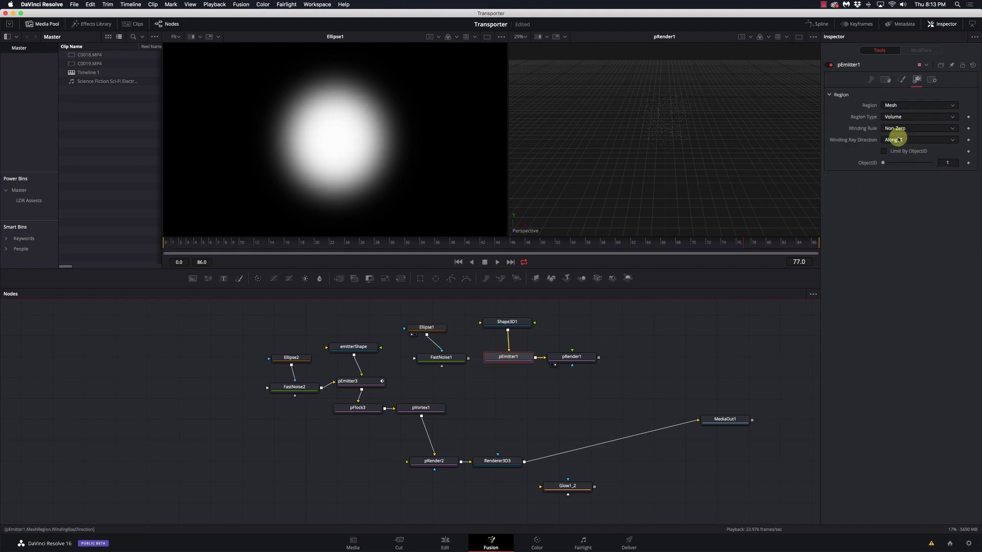
{"action": "key", "text": "1"}
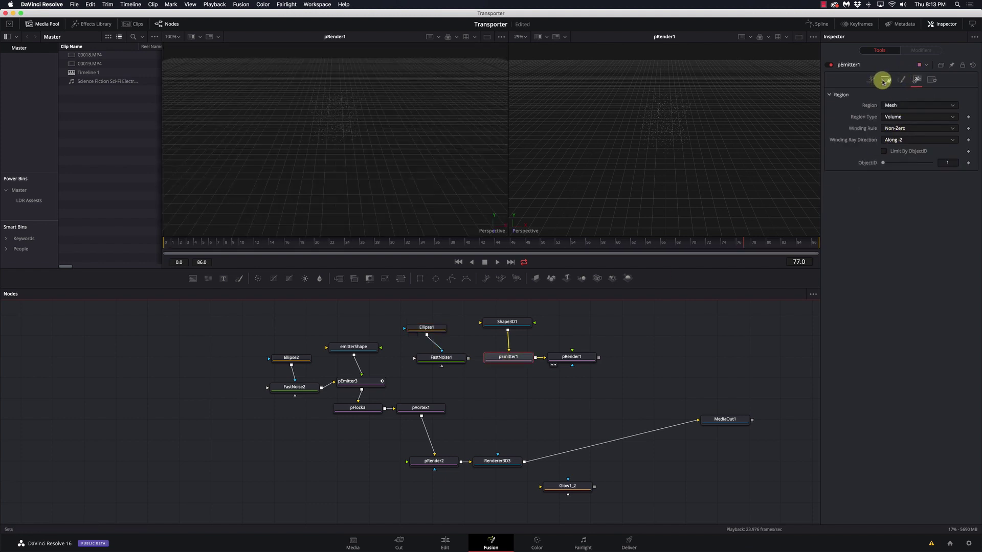
{"action": "left_click", "coordinate": [883, 80]}
{"action": "left_click", "coordinate": [870, 80]}
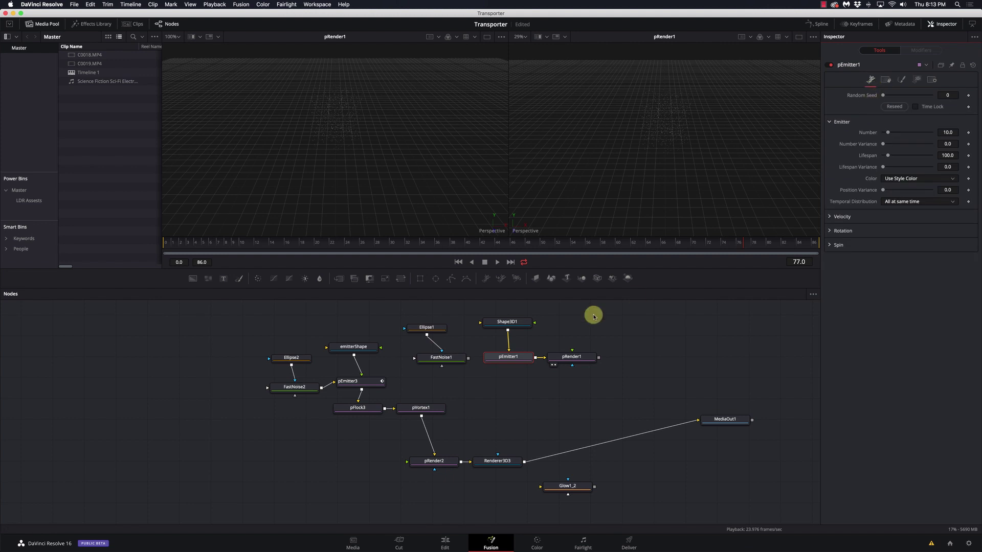
{"action": "left_click", "coordinate": [445, 361]}
{"action": "key", "text": "1"}
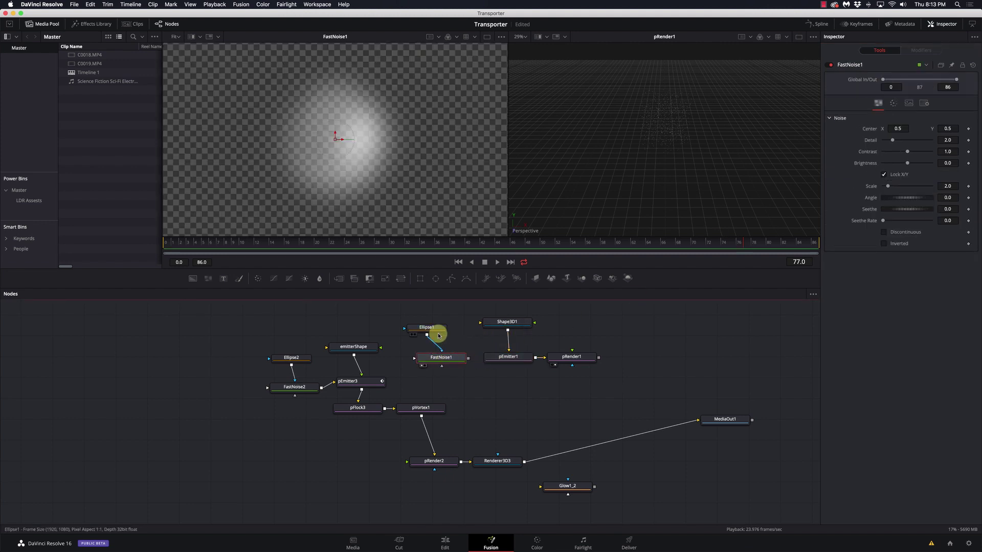
{"action": "left_click", "coordinate": [513, 359]}
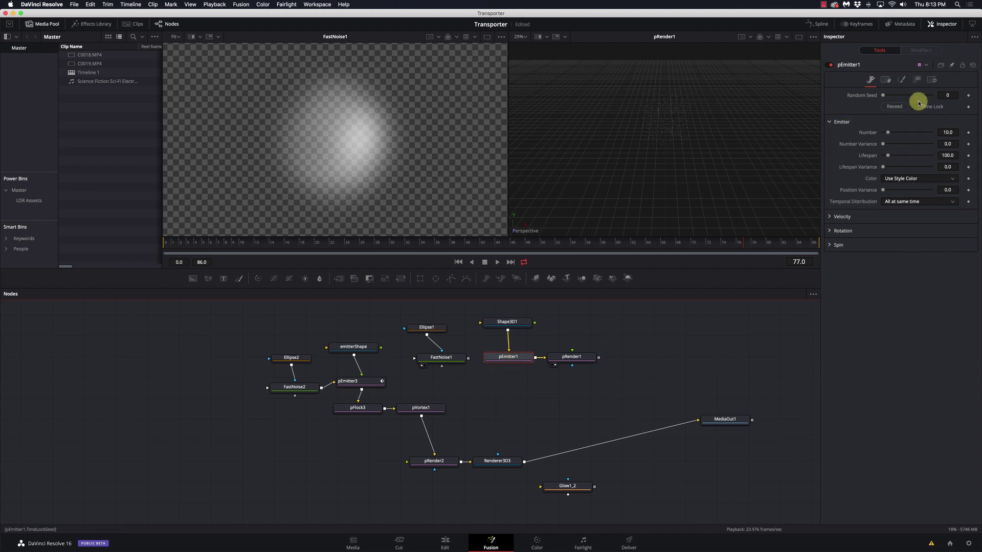
Step: Set pEmitter1's style to Bitmap using FastNoise1, then play pRender1 to preview the particles
{"action": "left_click", "coordinate": [901, 79]}
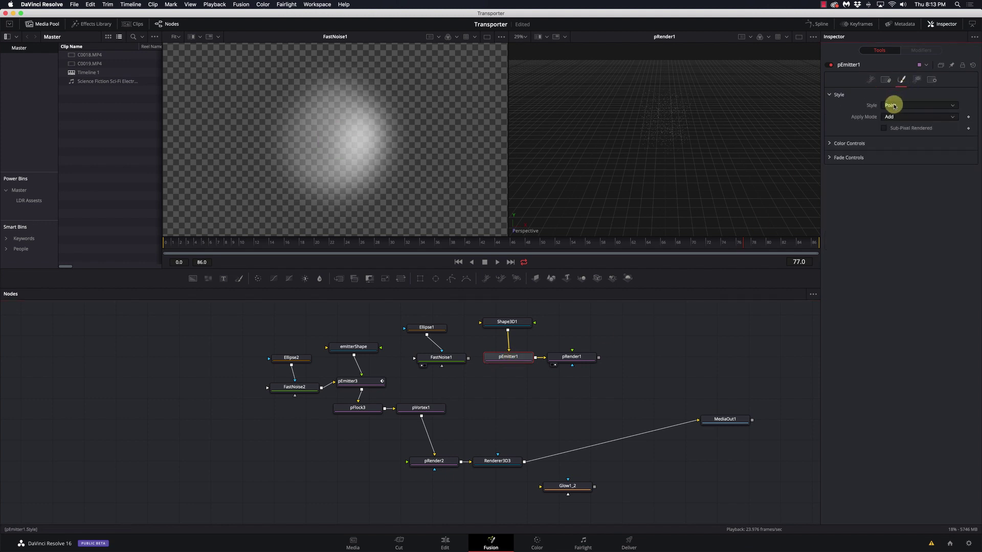
{"action": "left_click", "coordinate": [893, 105]}
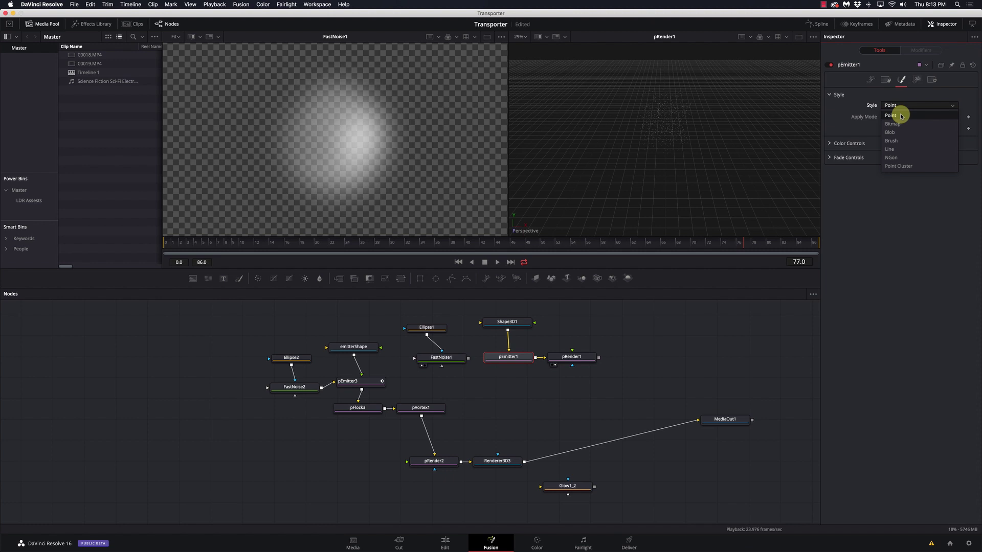
{"action": "left_click", "coordinate": [896, 125]}
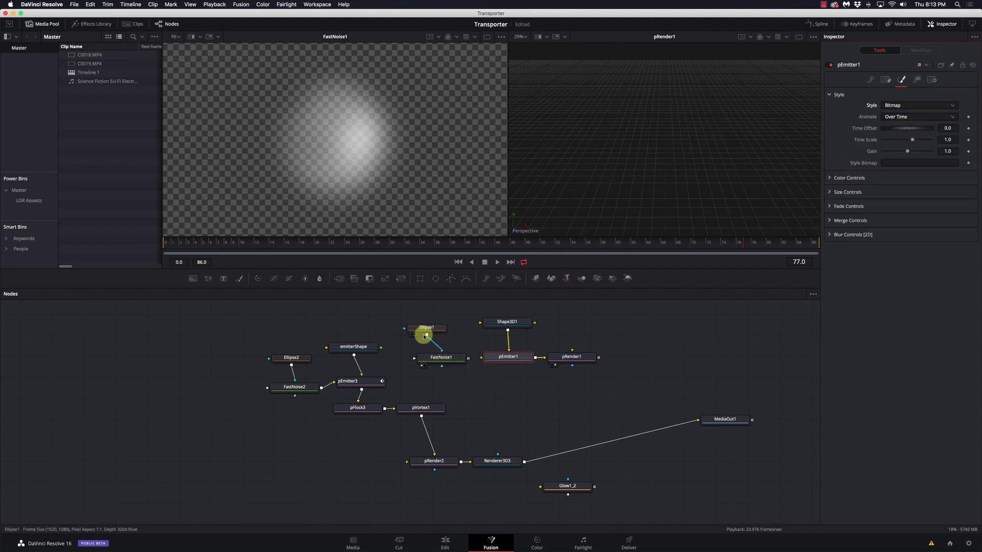
{"action": "left_click_drag", "start_coordinate": [468, 360], "coordinate": [494, 361]}
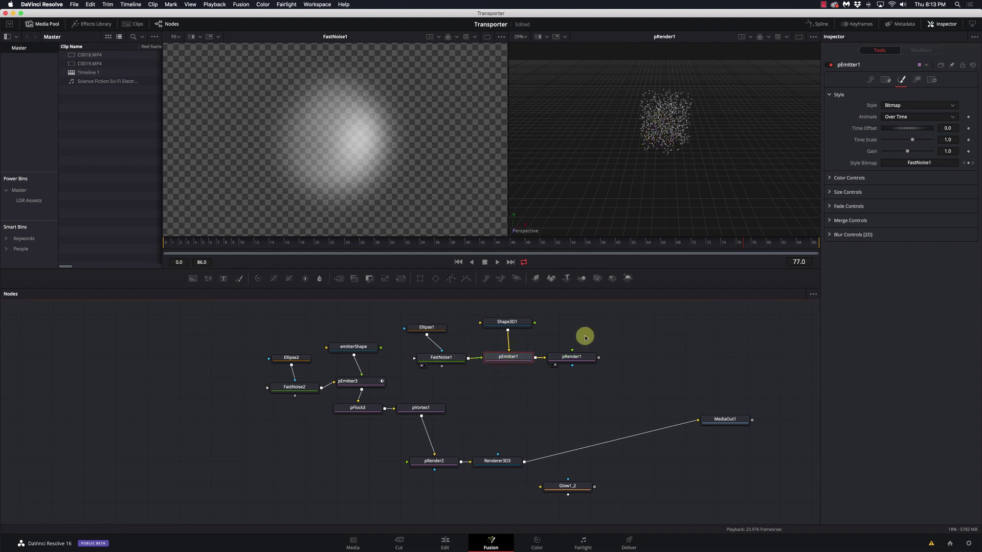
{"action": "left_click", "coordinate": [581, 357]}
{"action": "key", "text": "space"}
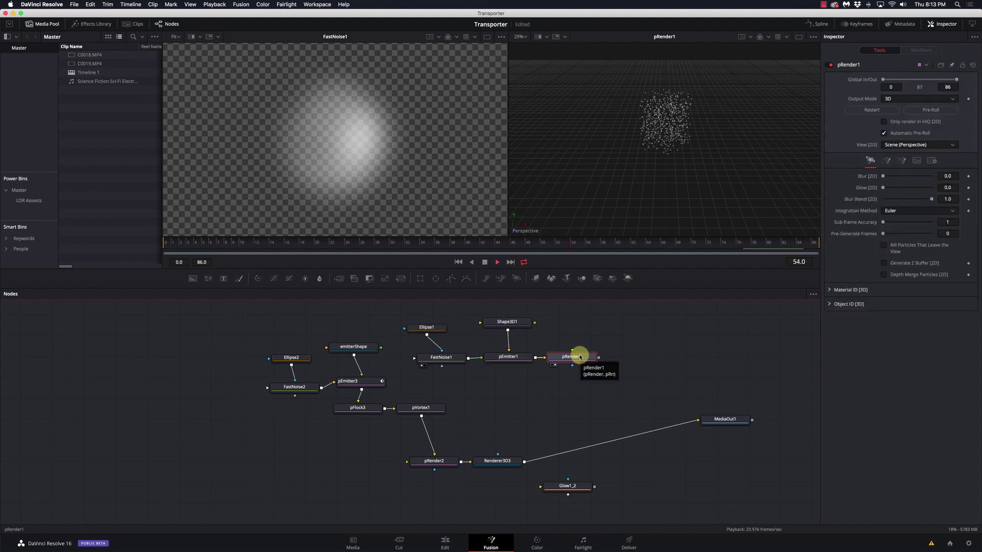
{"action": "key", "text": "space"}
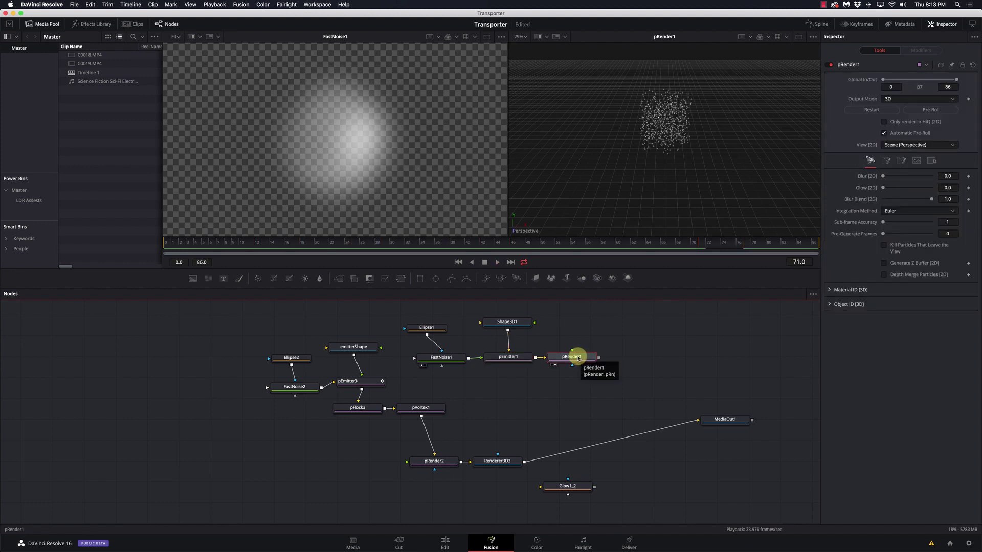
{"action": "left_click", "coordinate": [507, 361]}
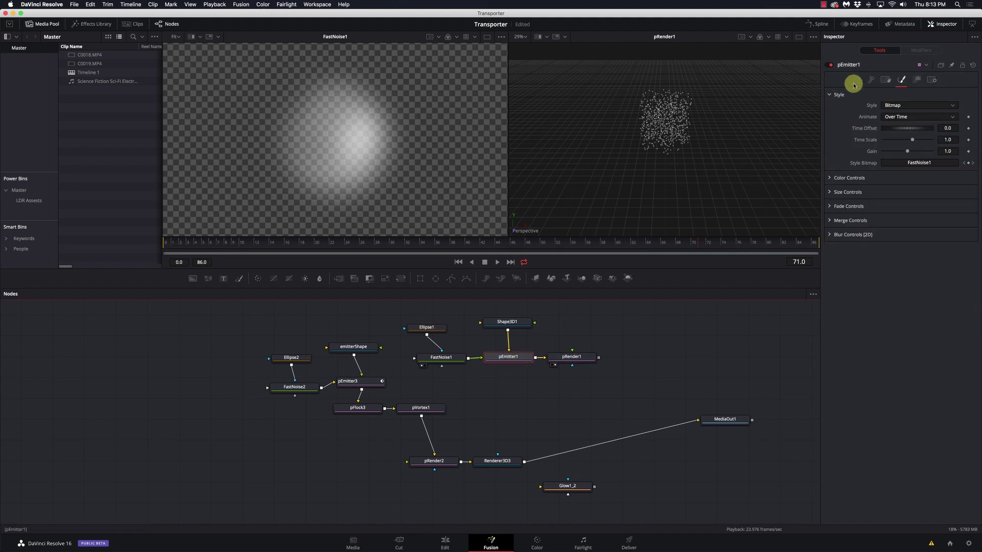
Step: Raise pEmitter1's particle Velocity to 0.087 and preview the animation from frame 45
{"action": "left_click", "coordinate": [871, 80]}
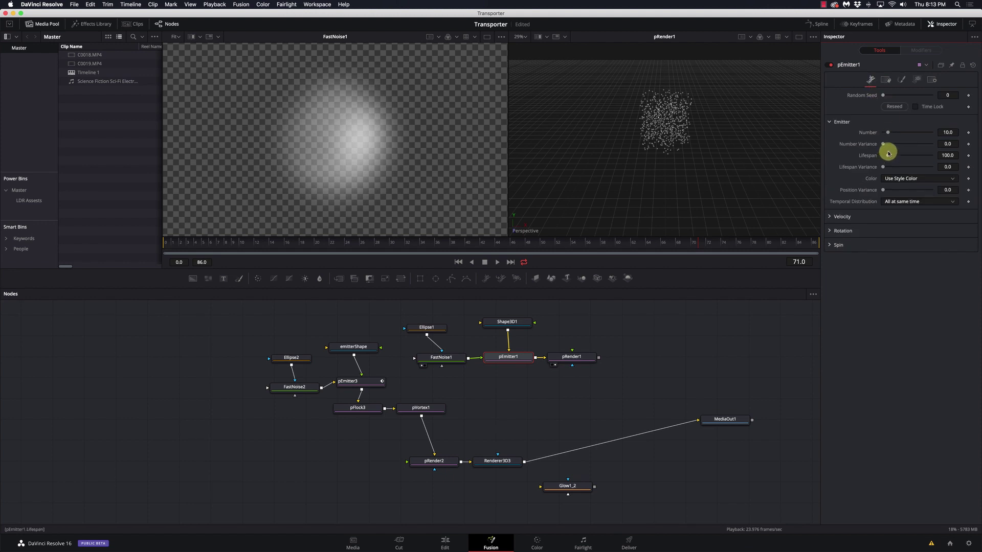
{"action": "left_click", "coordinate": [830, 217]}
{"action": "left_click_drag", "start_coordinate": [948, 227], "coordinate": [951, 227]}
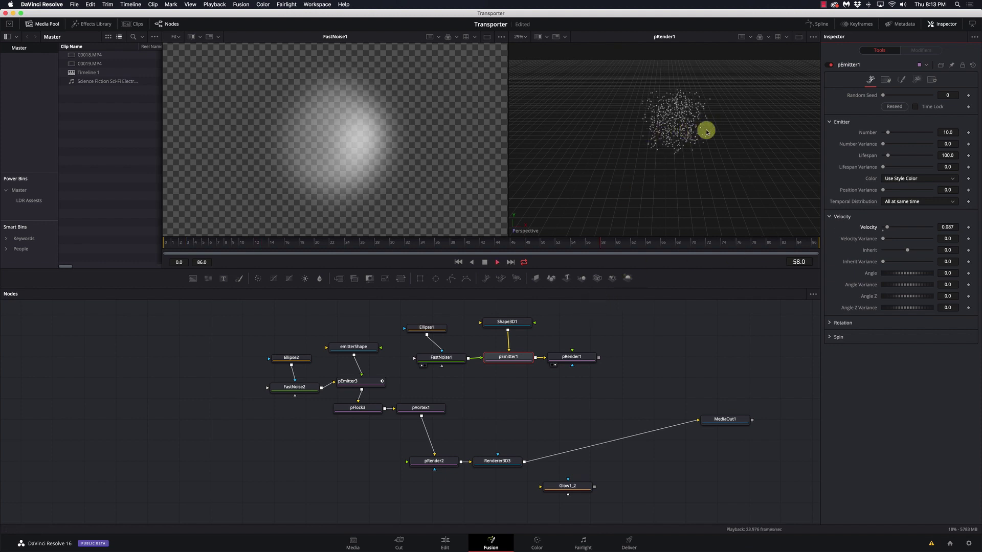
{"action": "key", "text": "space"}
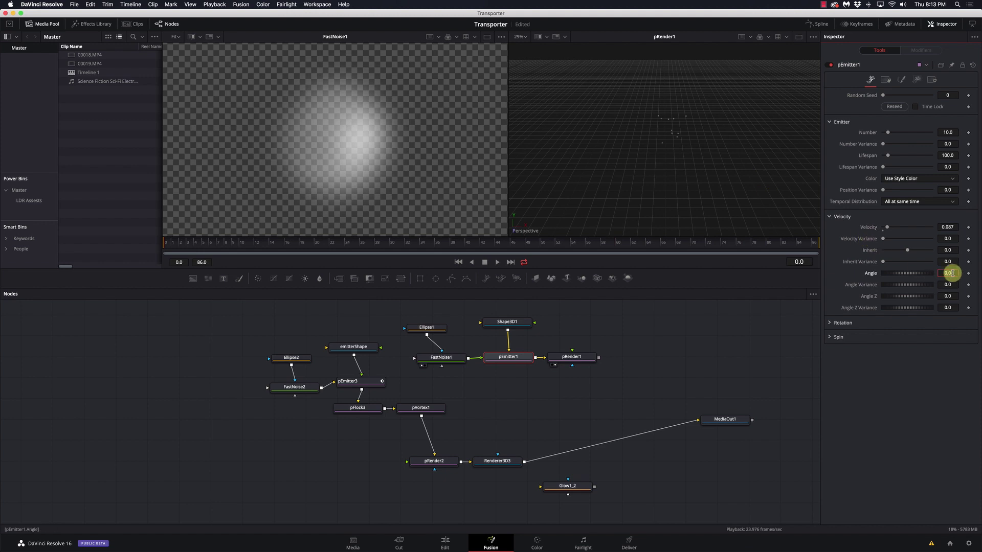
{"action": "key", "text": "Tab"}
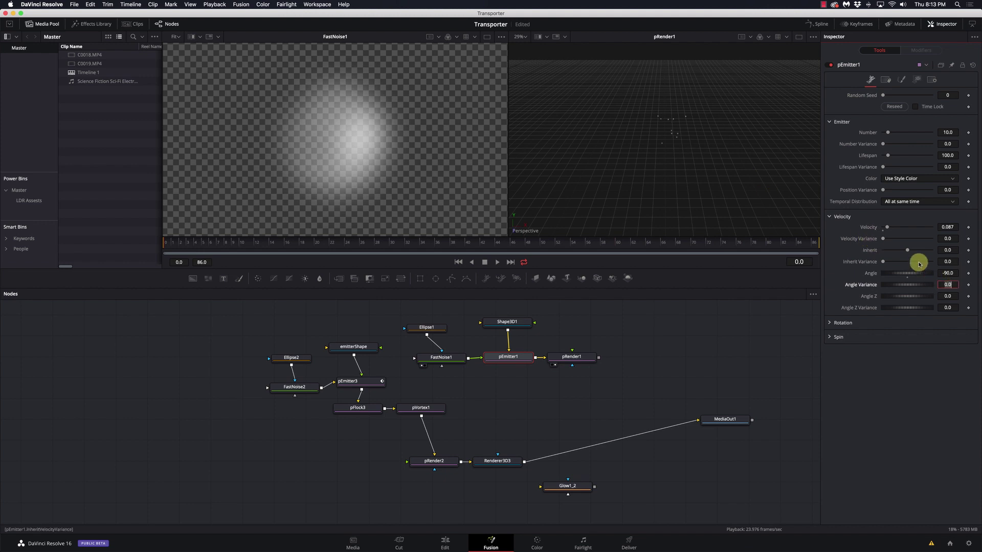
{"action": "left_click", "coordinate": [505, 244]}
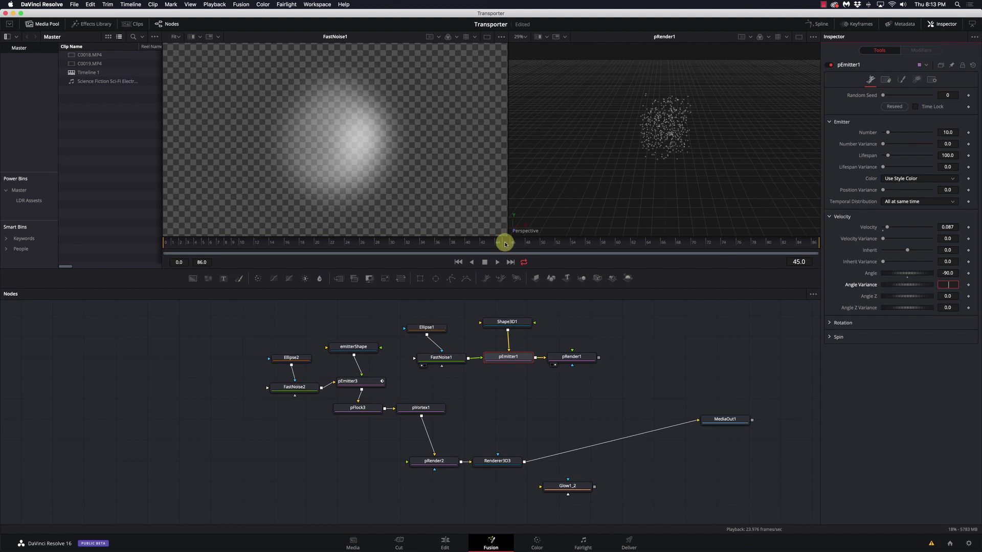
{"action": "left_click", "coordinate": [496, 263]}
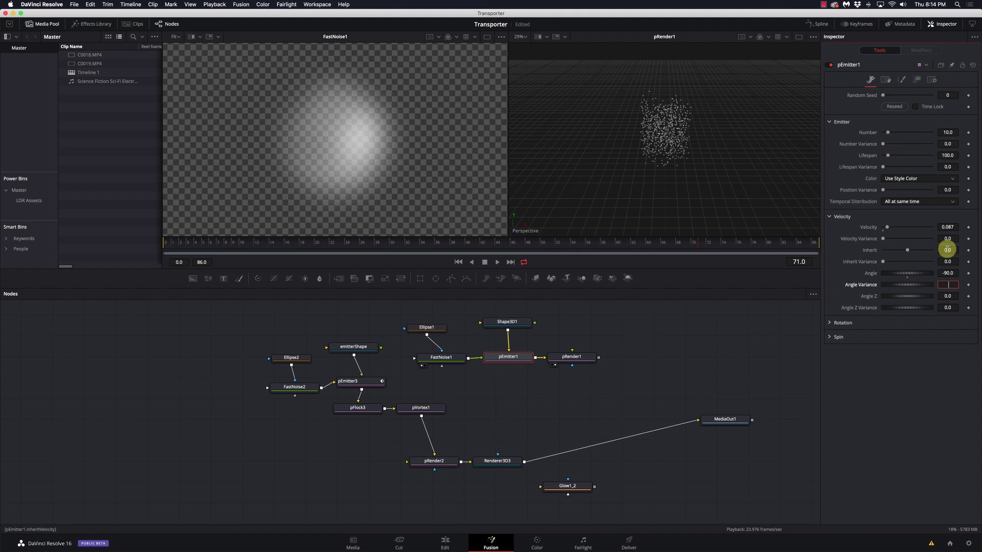
Step: Set the emission Angle to 90 so particles rise, clear Angle Variance, then select pFlock3
{"action": "left_click", "coordinate": [947, 273]}
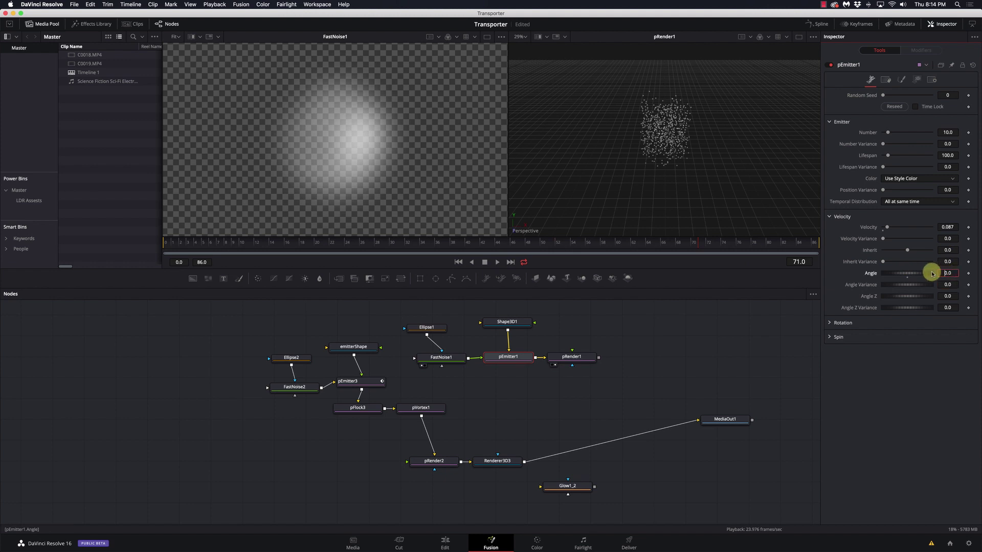
{"action": "type", "text": "90.0"}
{"action": "key", "text": "Tab"}
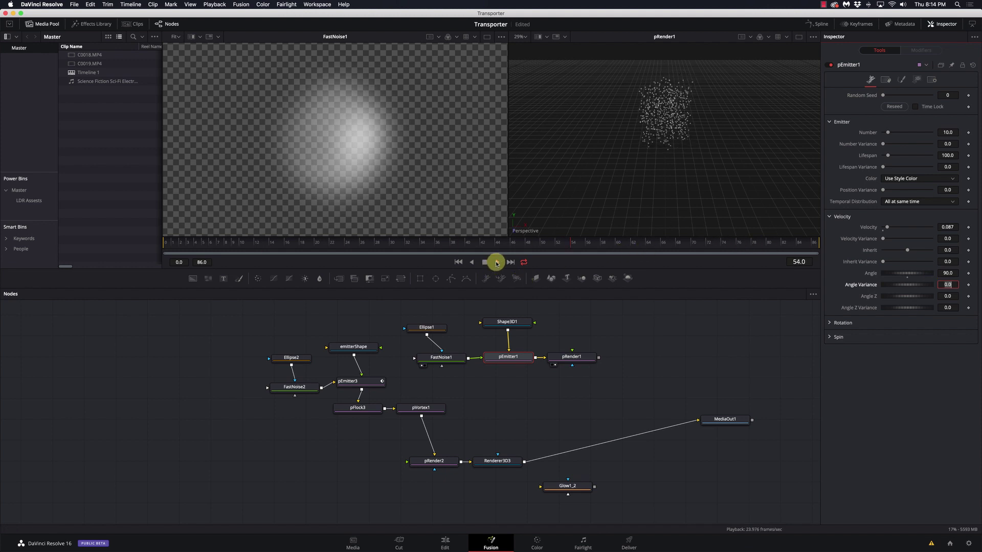
{"action": "key", "text": "BackSpace"}
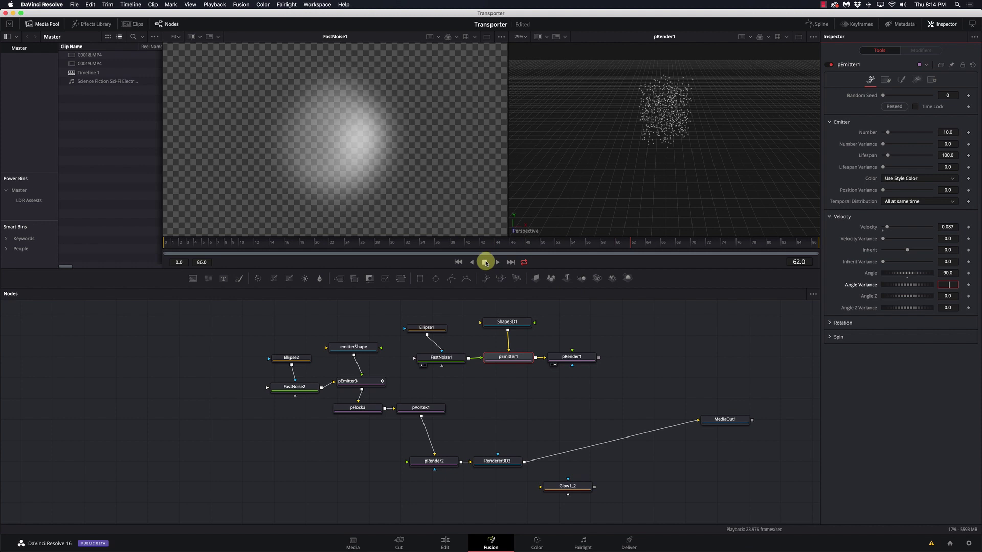
{"action": "left_click", "coordinate": [367, 408]}
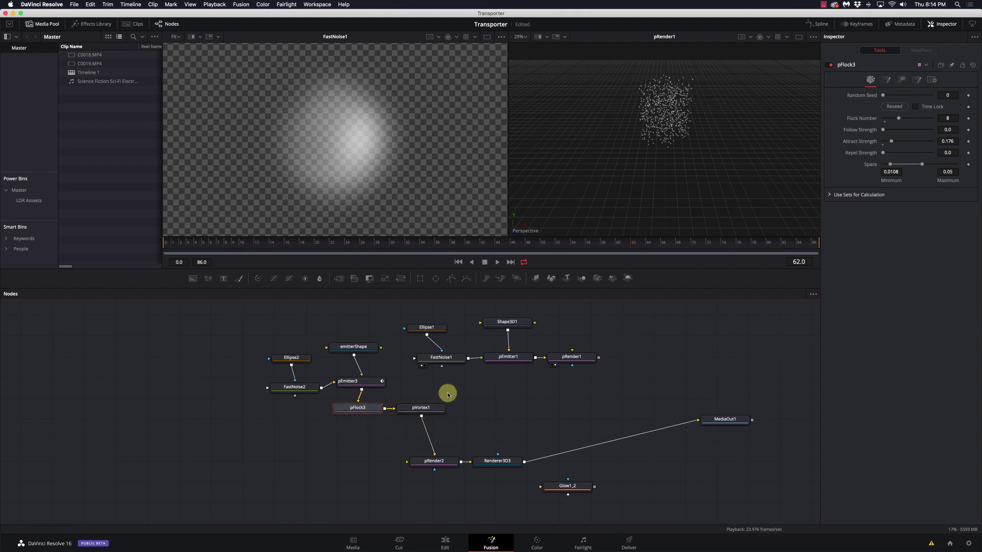
{"action": "scroll", "coordinate": [448, 395], "scroll_direction": "up", "scroll_amount": 1}
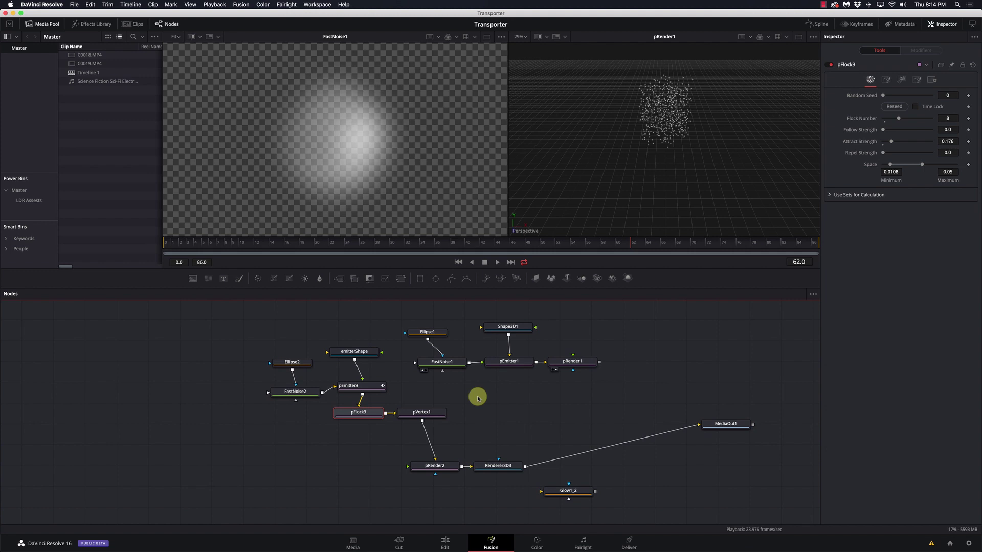
Step: Insert a pFlock node after pEmitter1 using the 'pfl' tool search
{"action": "left_click", "coordinate": [510, 362]}
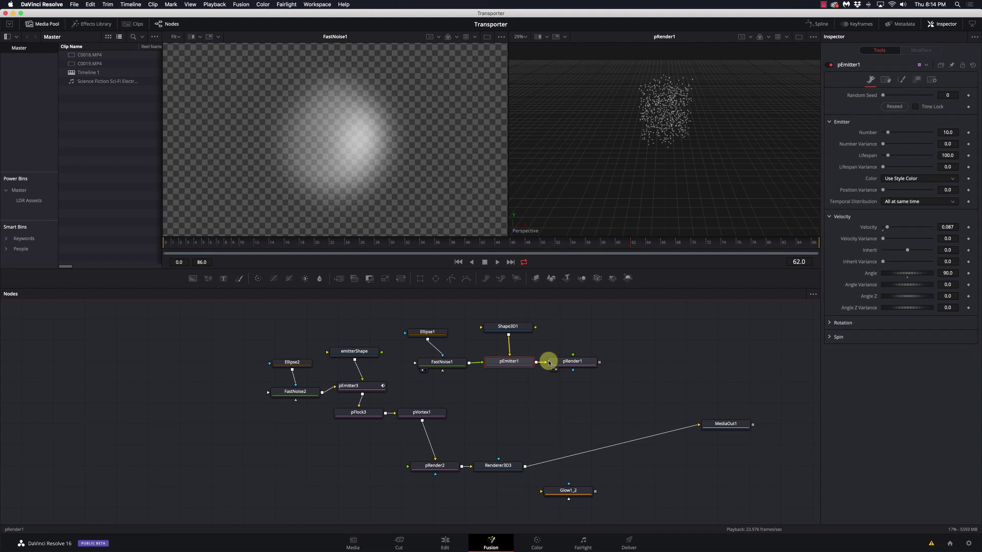
{"action": "key", "text": "shift+space"}
{"action": "type", "text": "pflo"}
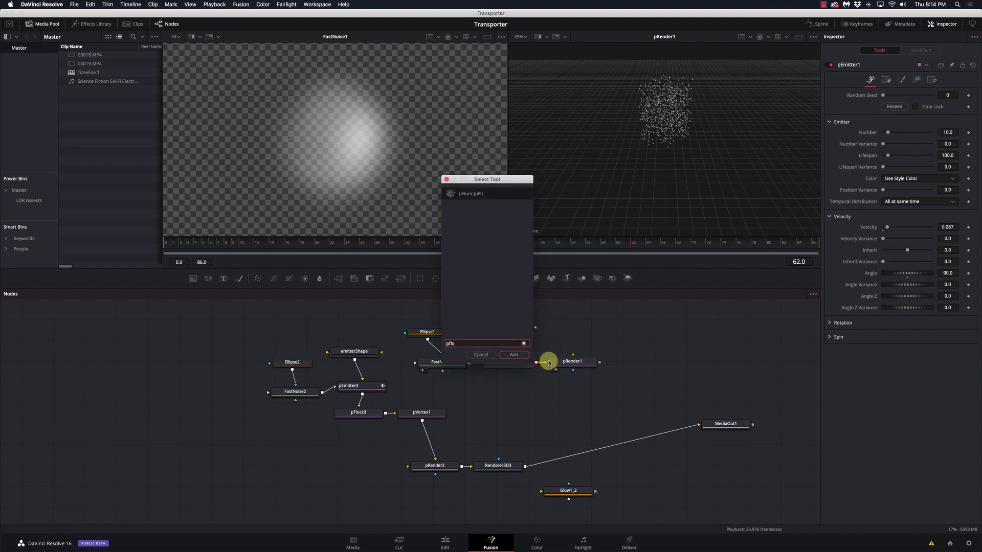
{"action": "key", "text": "Return"}
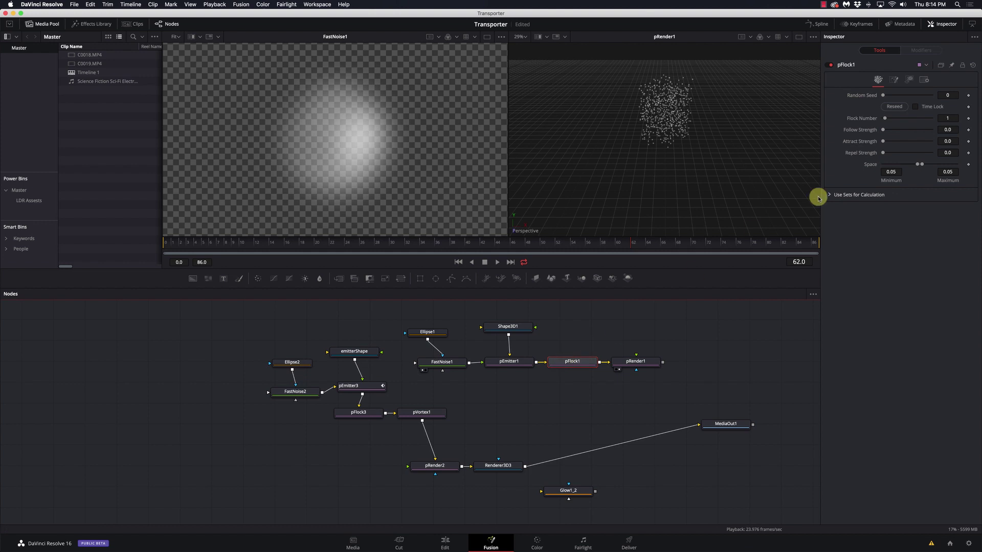
Step: Raise pFlock1's Flock Number and Follow Strength to about 0.079, pause, and shift pRender1 right
{"action": "left_click", "coordinate": [496, 261]}
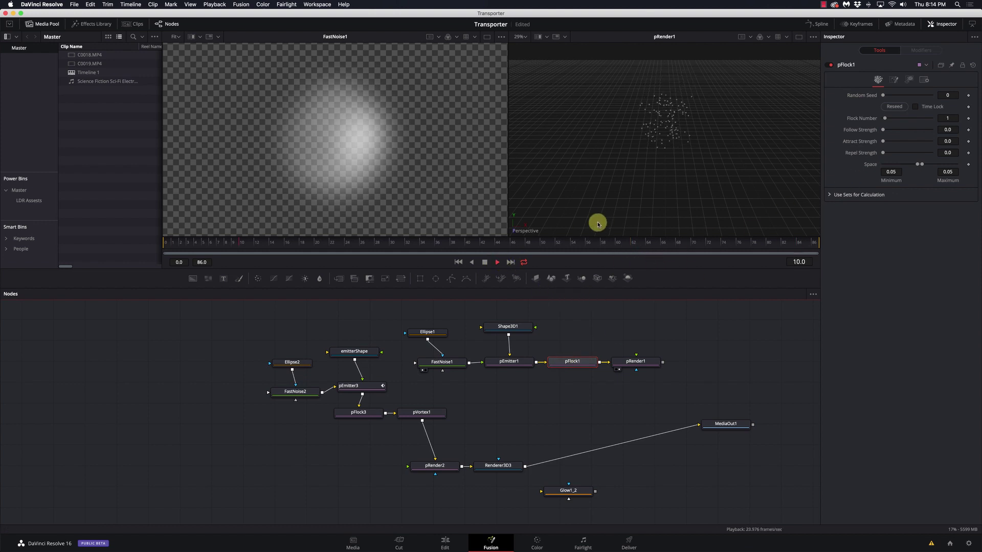
{"action": "left_click_drag", "start_coordinate": [886, 119], "coordinate": [888, 119]}
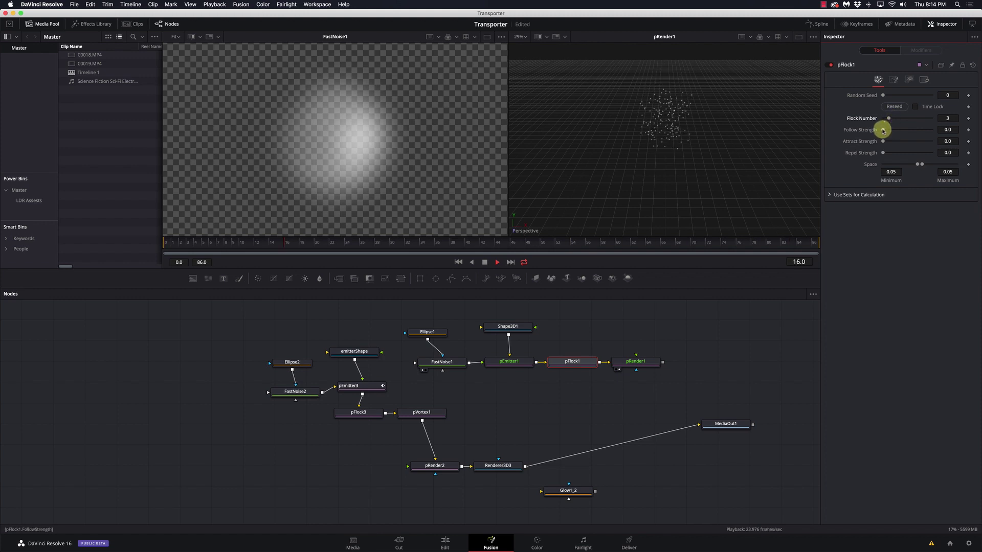
{"action": "left_click_drag", "start_coordinate": [882, 131], "coordinate": [887, 153]}
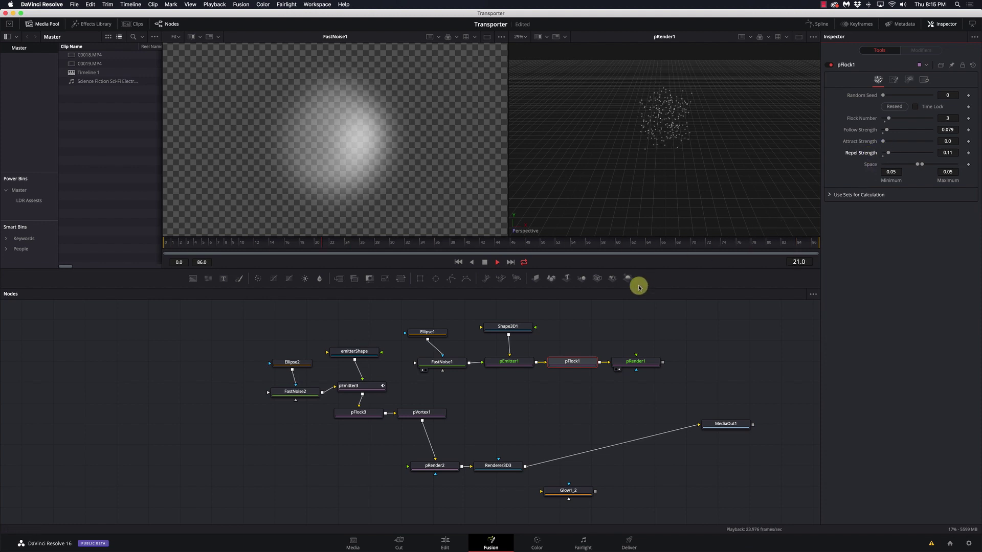
{"action": "key", "text": "space"}
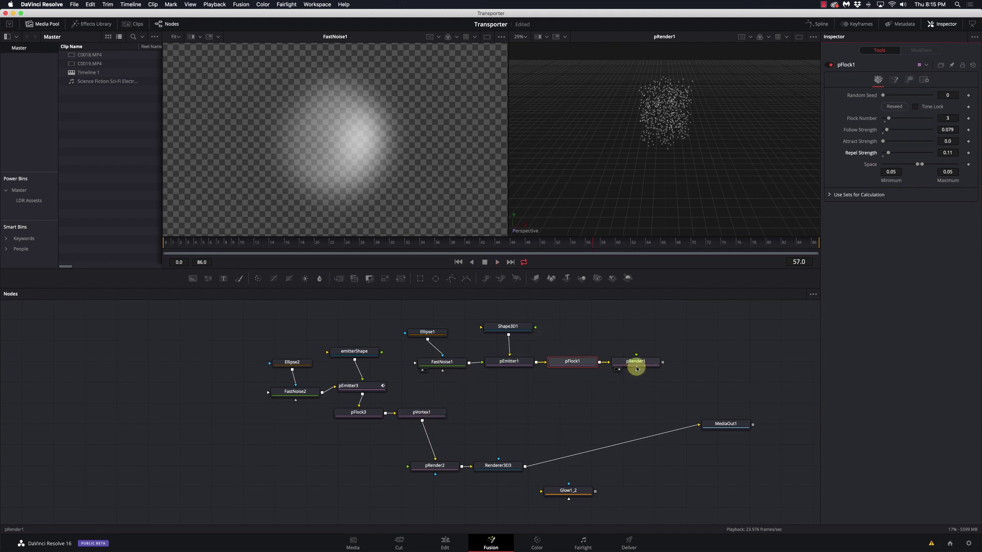
{"action": "left_click_drag", "start_coordinate": [636, 363], "coordinate": [658, 365]}
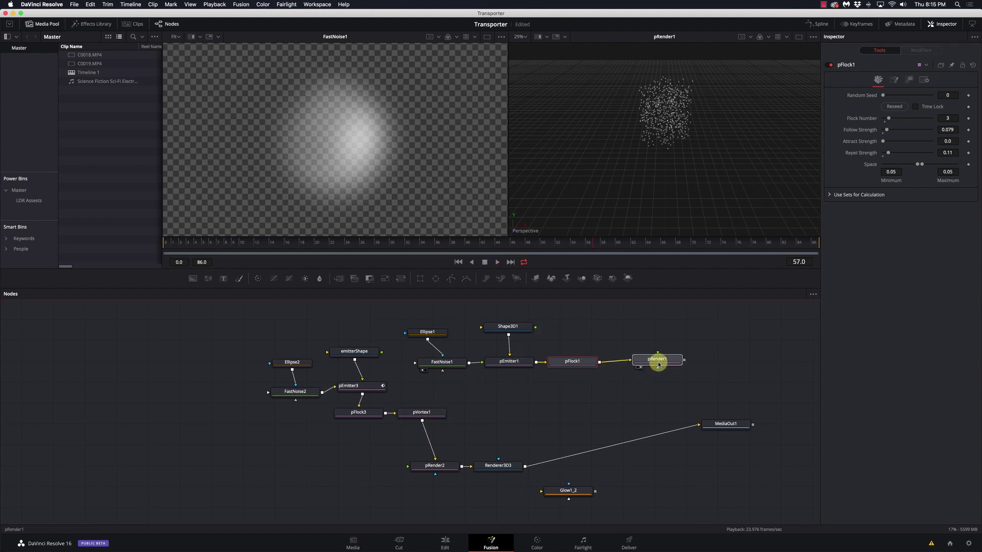
Step: Add a pVortex node after pFlock1 using the 'pvo' search and start playback
{"action": "left_click", "coordinate": [585, 365]}
{"action": "key", "text": "shift+space"}
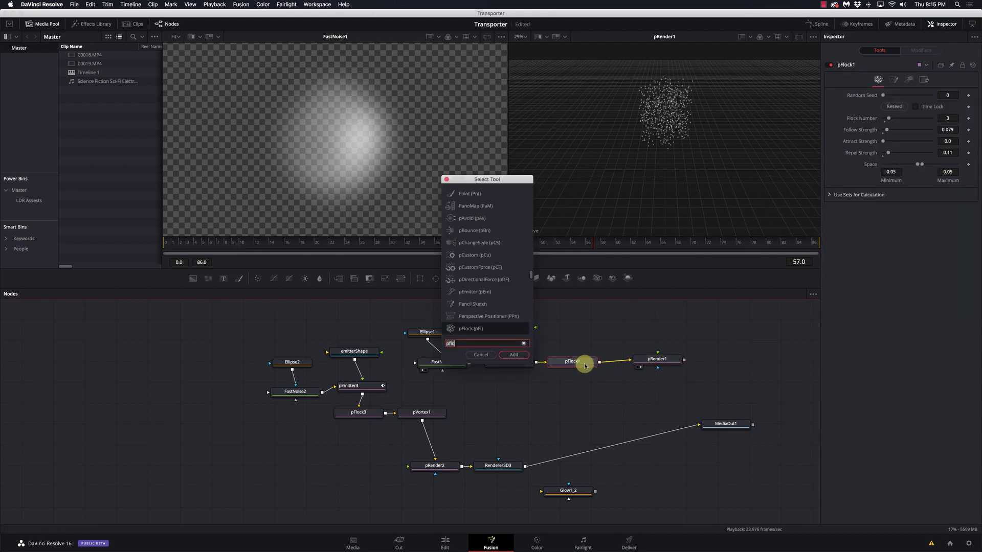
{"action": "type", "text": "pvo"}
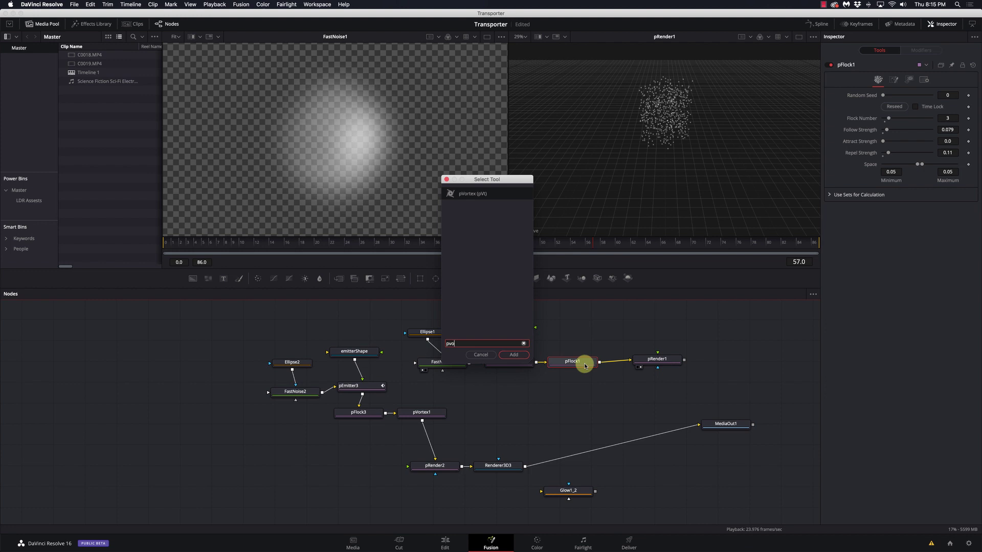
{"action": "key", "text": "Return"}
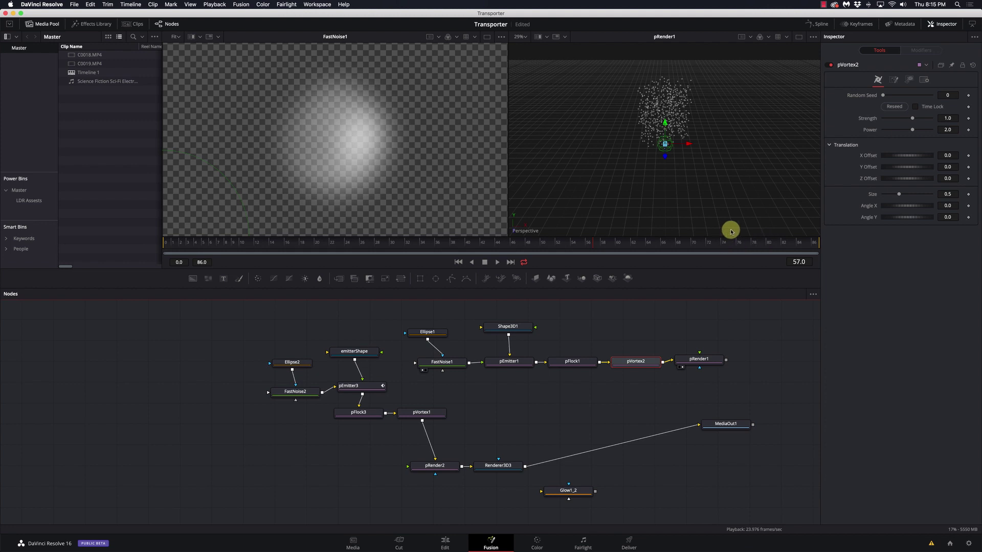
{"action": "left_click", "coordinate": [497, 263]}
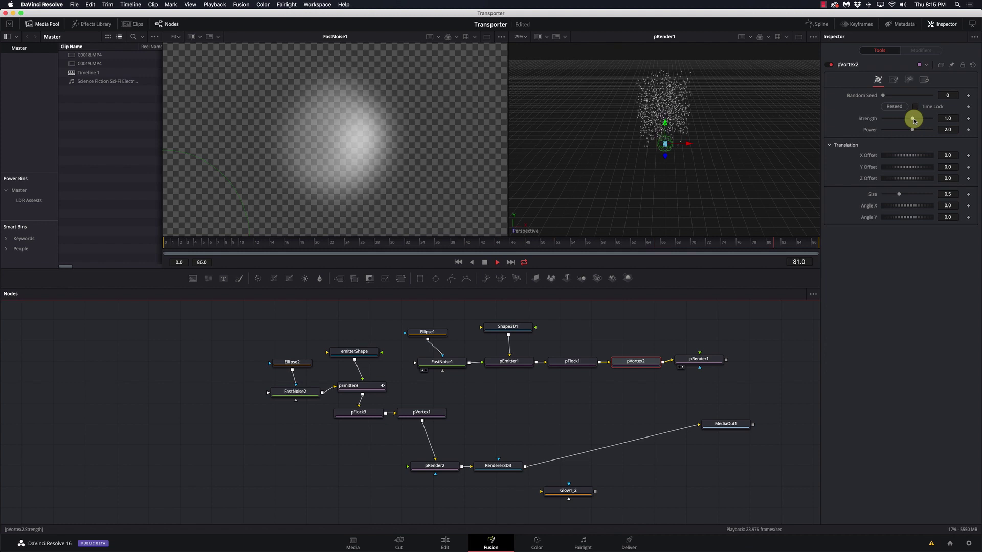
Step: Set pVortex2 Strength 2.06, Power 3.2, Offsets X -0.029, Y 0.377, Z -0.87, Angle X 41.7
{"action": "left_click_drag", "start_coordinate": [914, 120], "coordinate": [919, 119]}
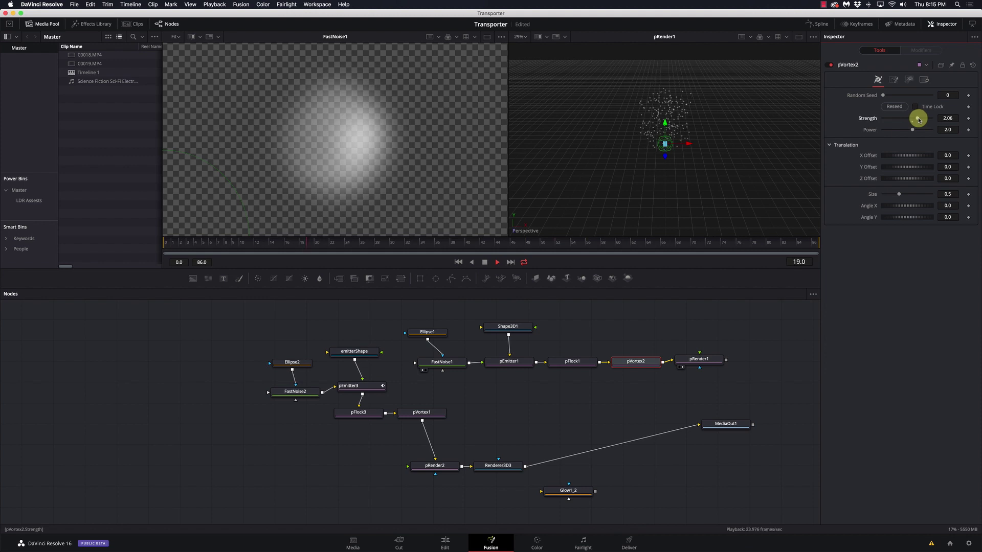
{"action": "left_click_drag", "start_coordinate": [913, 130], "coordinate": [917, 131]}
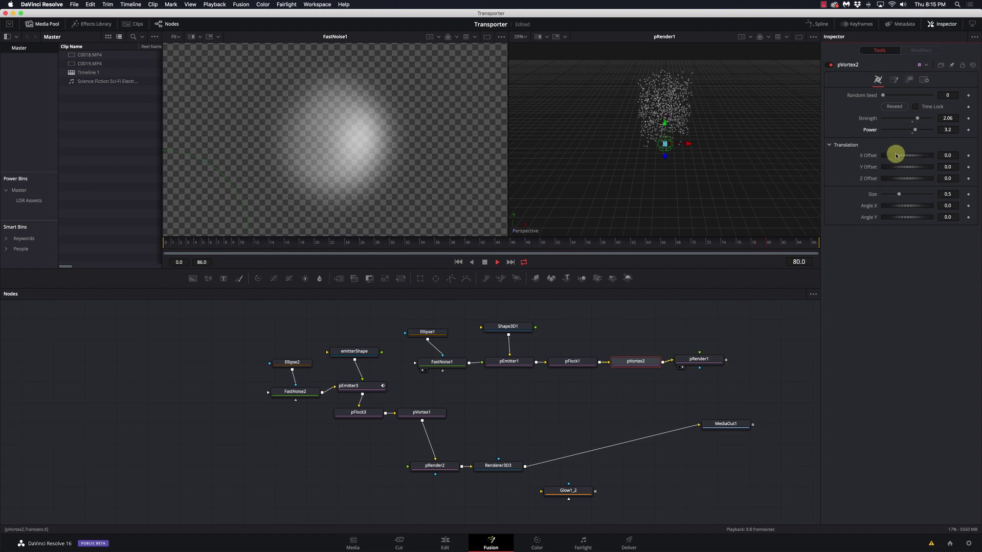
{"action": "left_click_drag", "start_coordinate": [896, 188], "coordinate": [892, 179]}
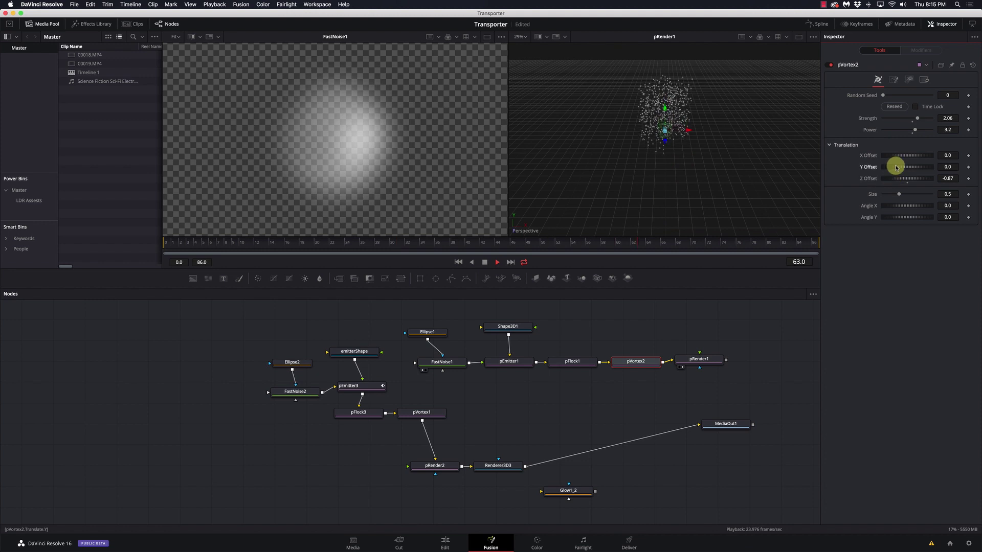
{"action": "left_click_drag", "start_coordinate": [898, 167], "coordinate": [901, 167]}
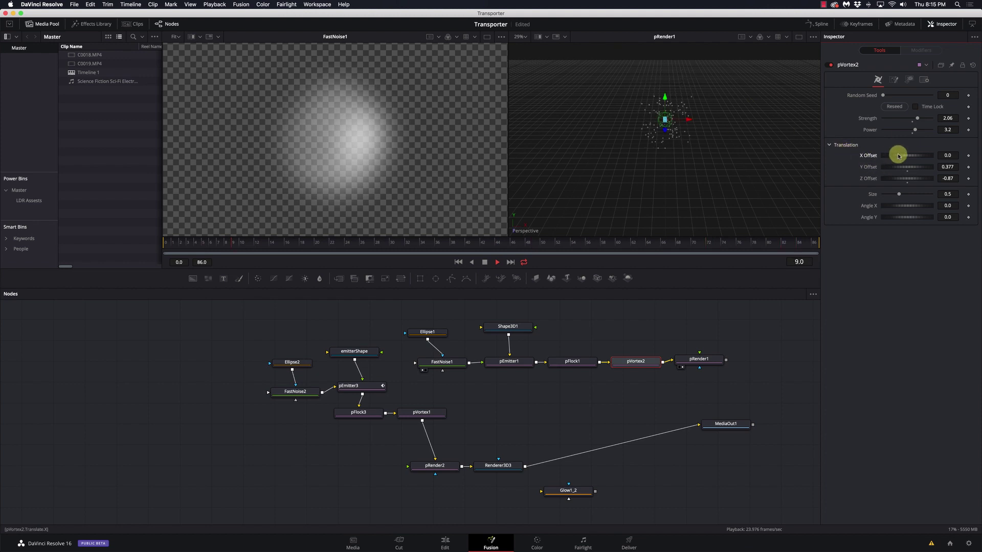
{"action": "left_click_drag", "start_coordinate": [899, 156], "coordinate": [897, 157]}
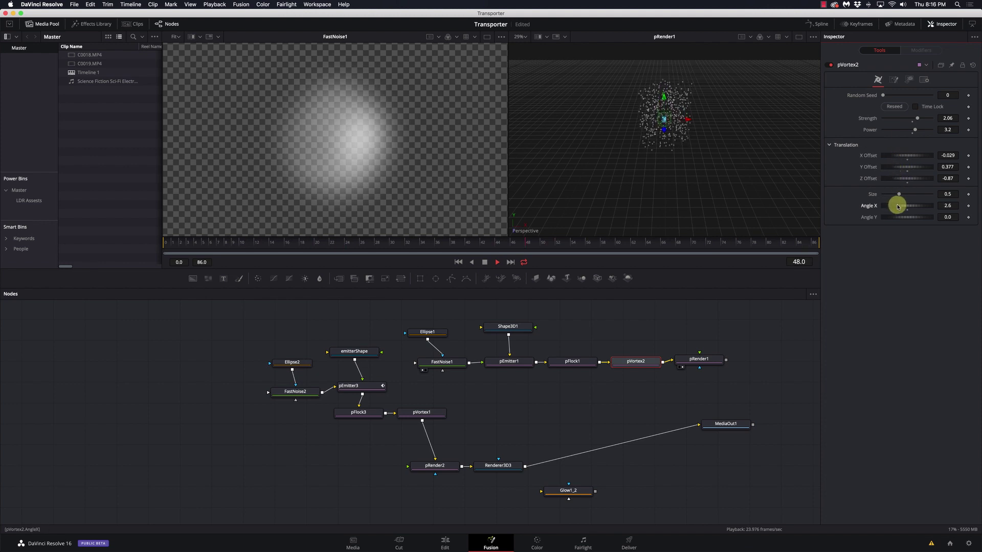
{"action": "left_click_drag", "start_coordinate": [895, 205], "coordinate": [904, 206]}
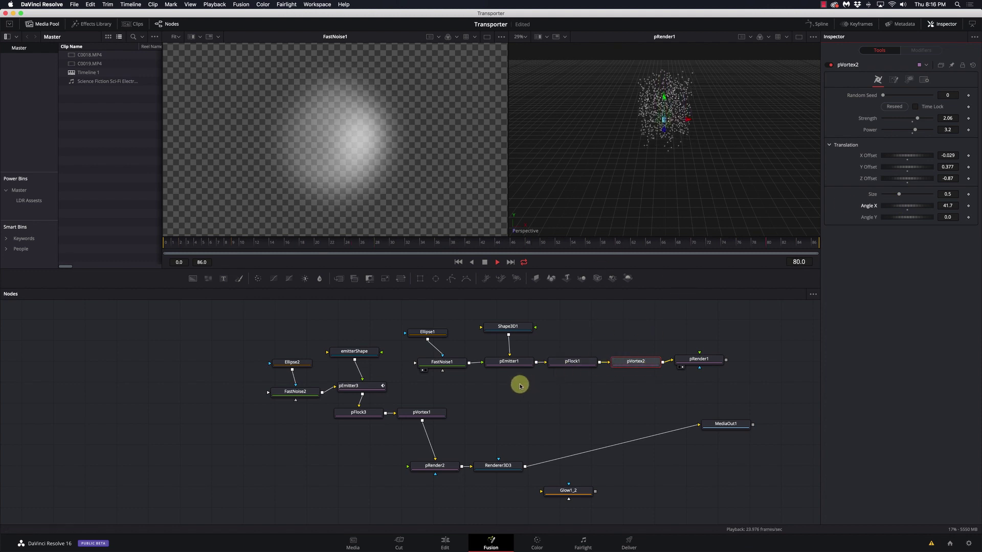
{"action": "left_click_drag", "start_coordinate": [697, 358], "coordinate": [703, 364]}
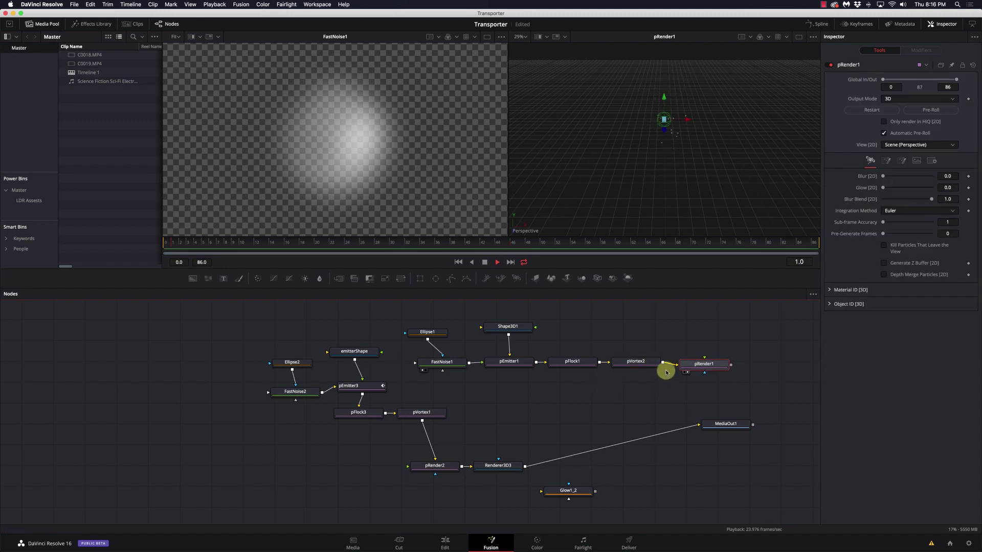
Step: Add a Renderer3D node after pRender1 and place it below and right of pRender1
{"action": "key", "text": "shift+space"}
{"action": "type", "text": "pvo"}
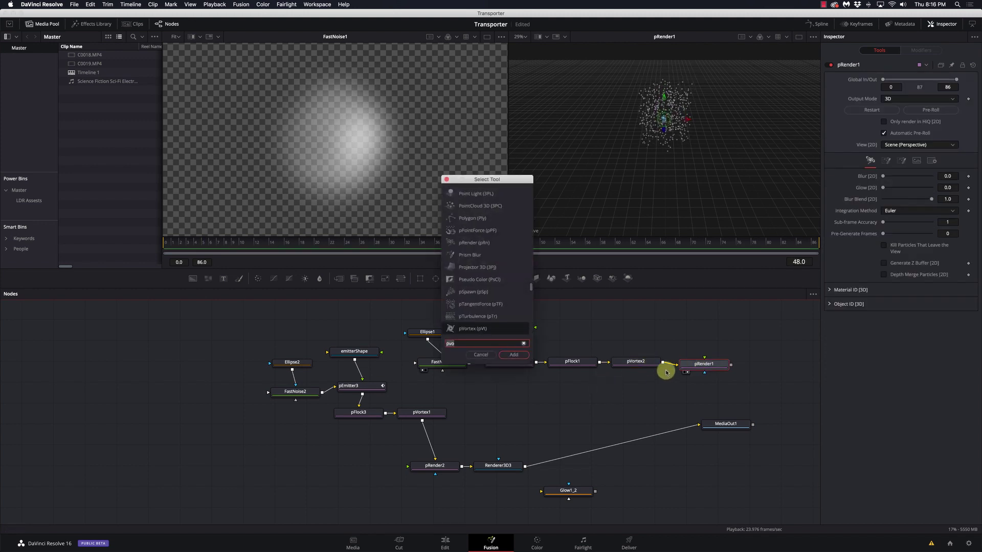
{"action": "type", "text": "rend"}
{"action": "key", "text": "Return"}
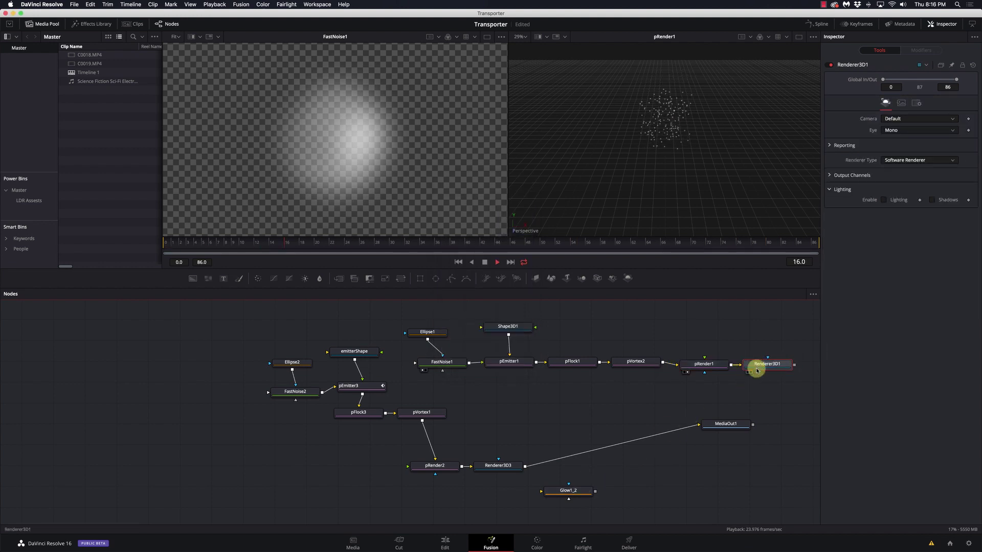
{"action": "left_click_drag", "start_coordinate": [755, 368], "coordinate": [701, 469]}
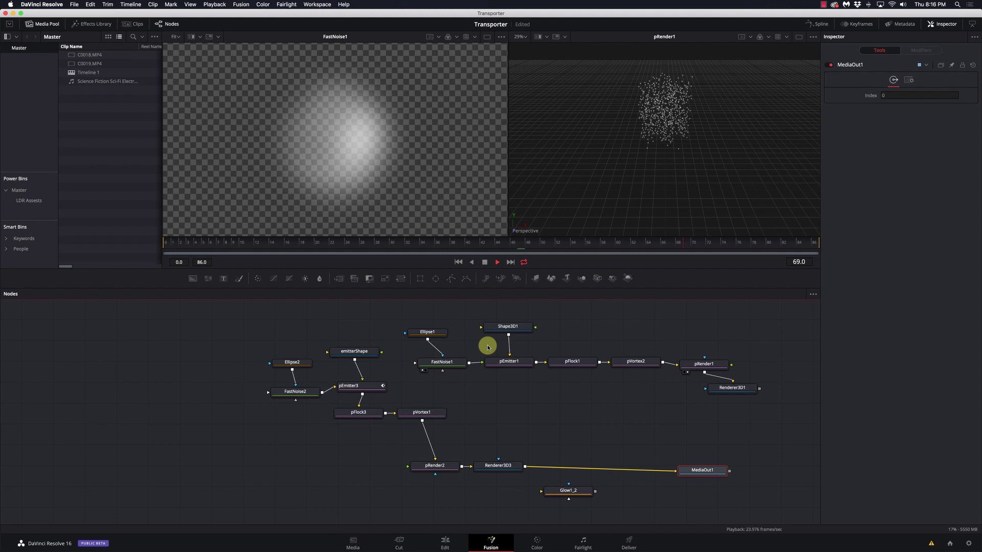
Step: Rotate pEmitter3 to X 86 and Z 39.1 in its Controls
{"action": "left_click", "coordinate": [362, 387]}
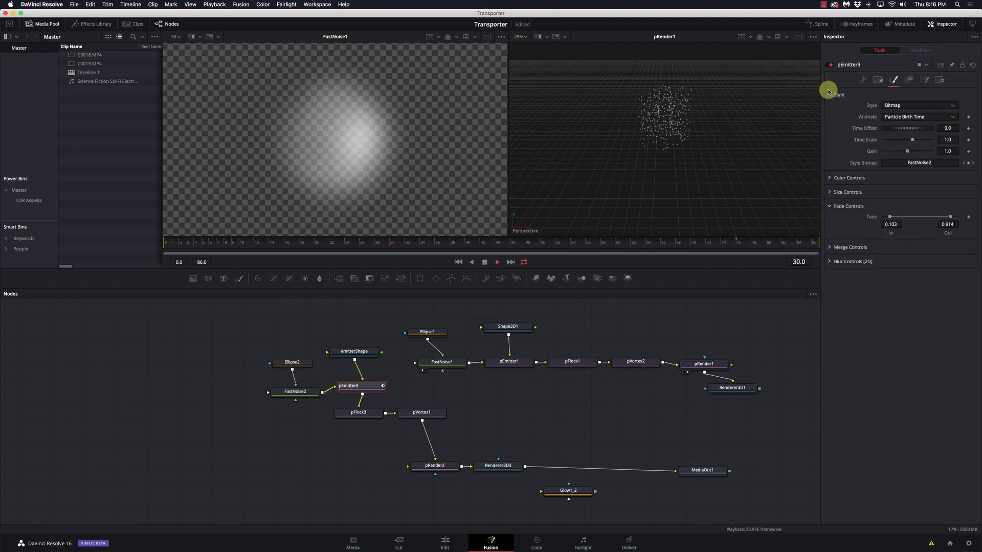
{"action": "left_click", "coordinate": [862, 81]}
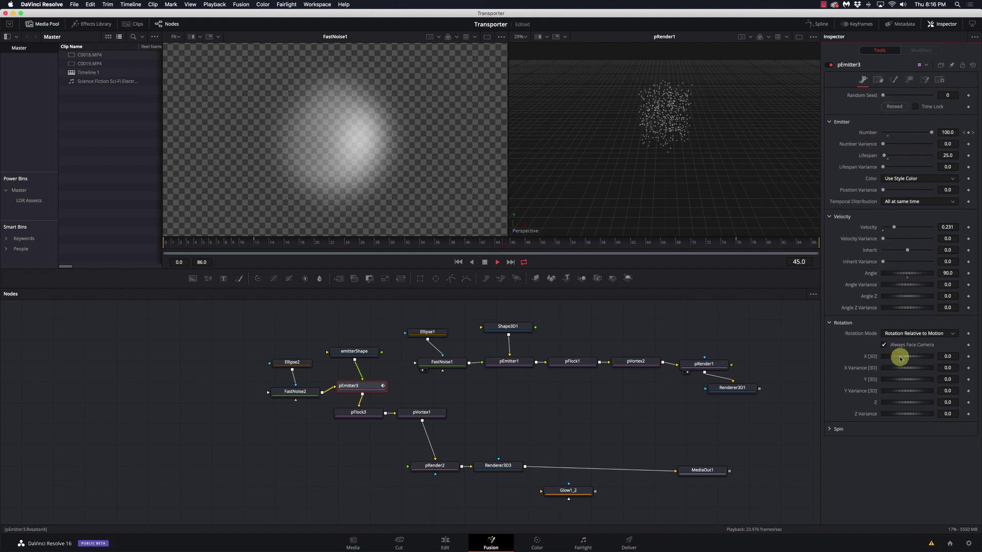
{"action": "left_click_drag", "start_coordinate": [901, 359], "coordinate": [903, 358]}
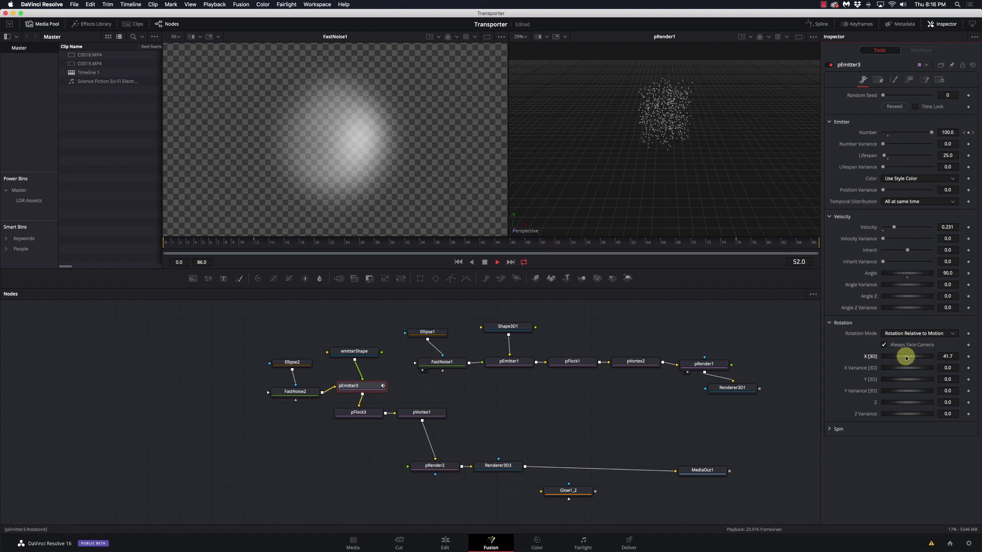
{"action": "left_click_drag", "start_coordinate": [906, 358], "coordinate": [906, 358]}
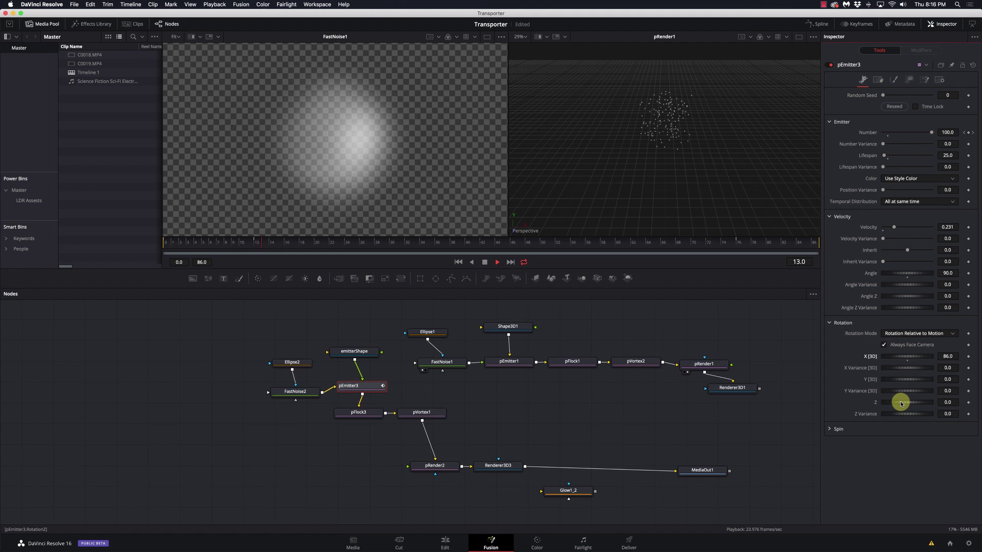
{"action": "left_click_drag", "start_coordinate": [901, 404], "coordinate": [906, 404]}
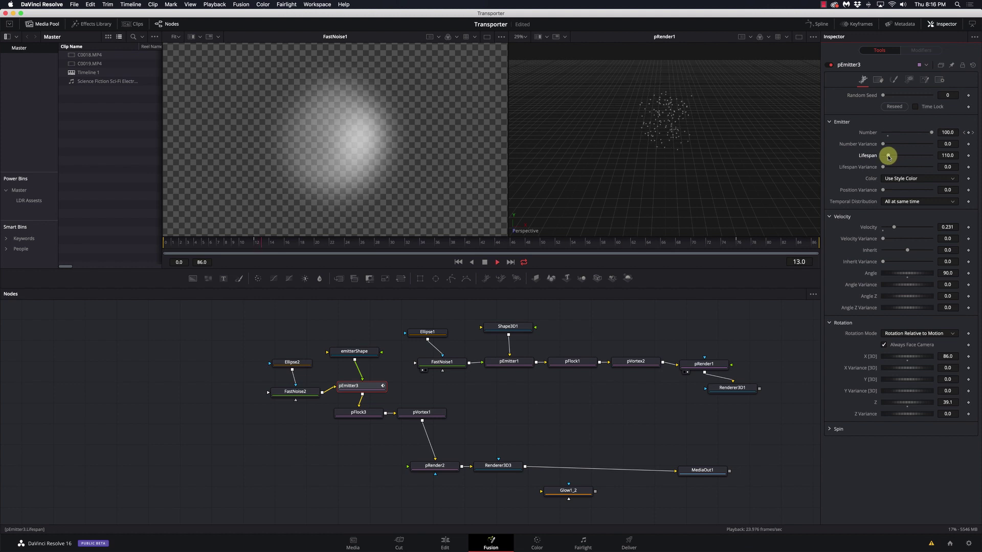
Step: Give pEmitter3's particles a Velocity Variance of 0.087 and preview, pausing at frame 69
{"action": "key", "text": "space"}
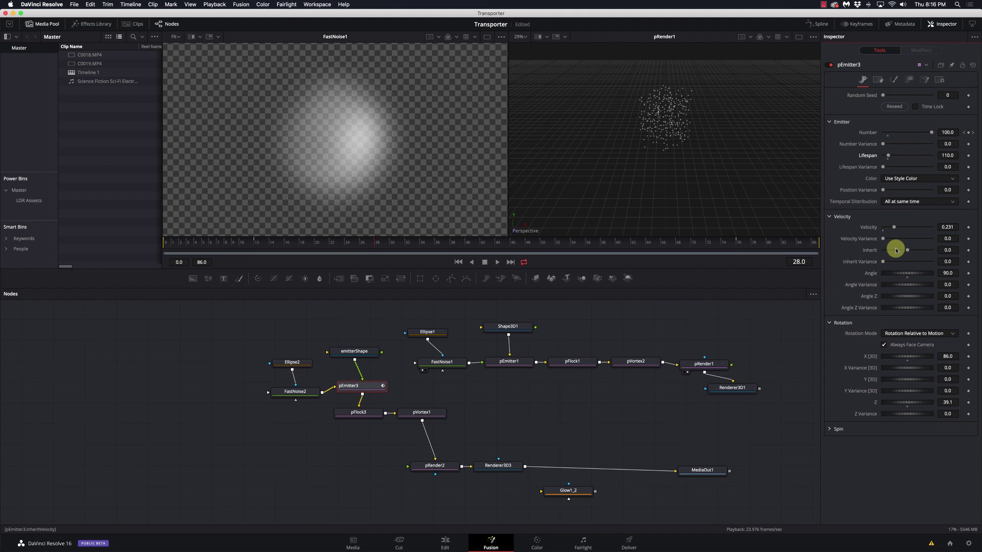
{"action": "left_click_drag", "start_coordinate": [883, 239], "coordinate": [885, 240]}
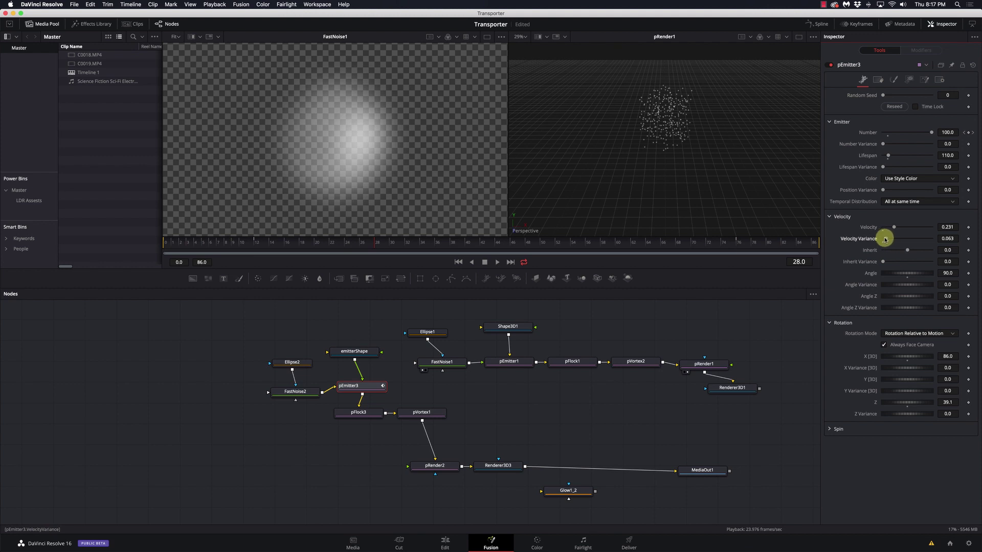
{"action": "key", "text": "space"}
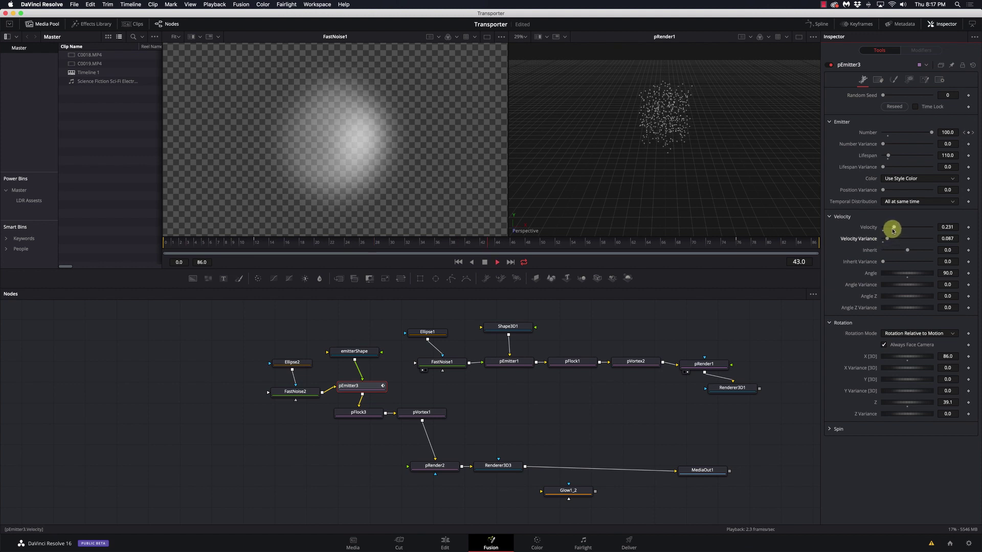
{"action": "key", "text": "space"}
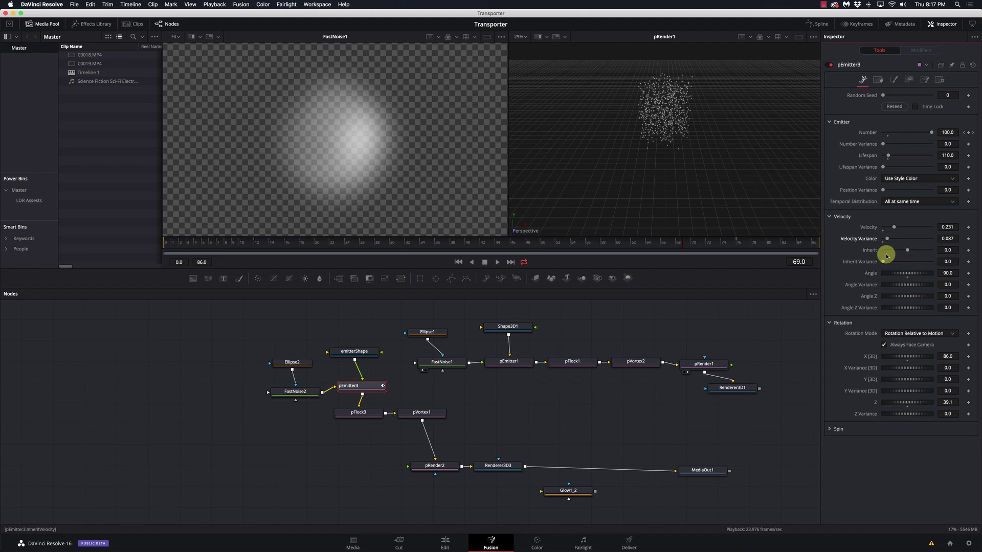
Step: Make pEmitter1's particles yellow (Red 0.803, Green 0.77088, Blue 0) and nudge Renderer3D1 lower
{"action": "left_click", "coordinate": [518, 364]}
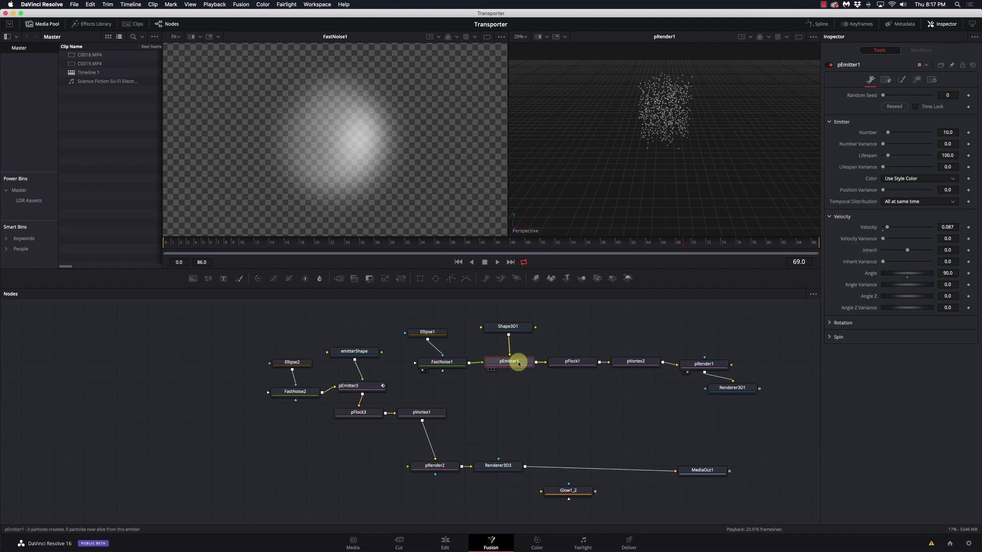
{"action": "left_click", "coordinate": [904, 79]}
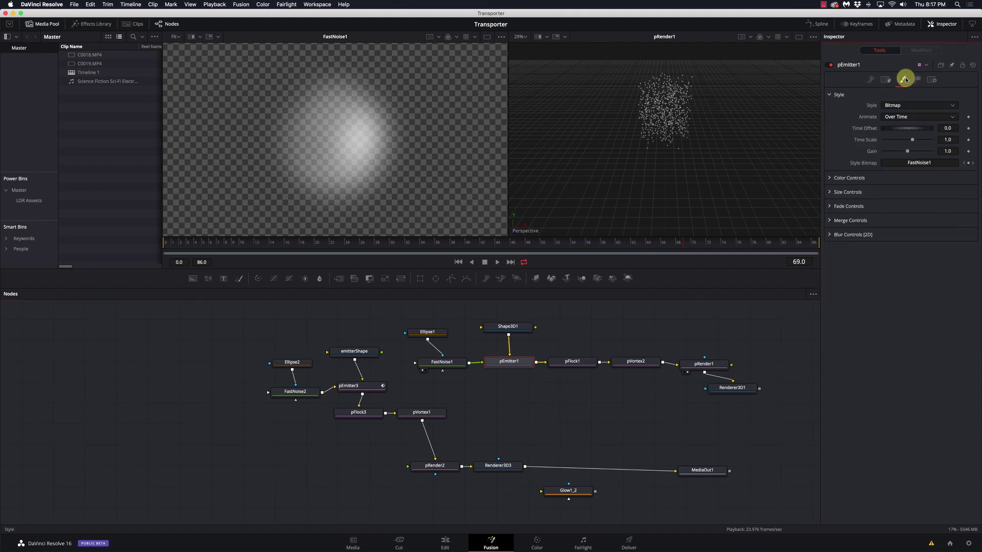
{"action": "left_click", "coordinate": [830, 179]}
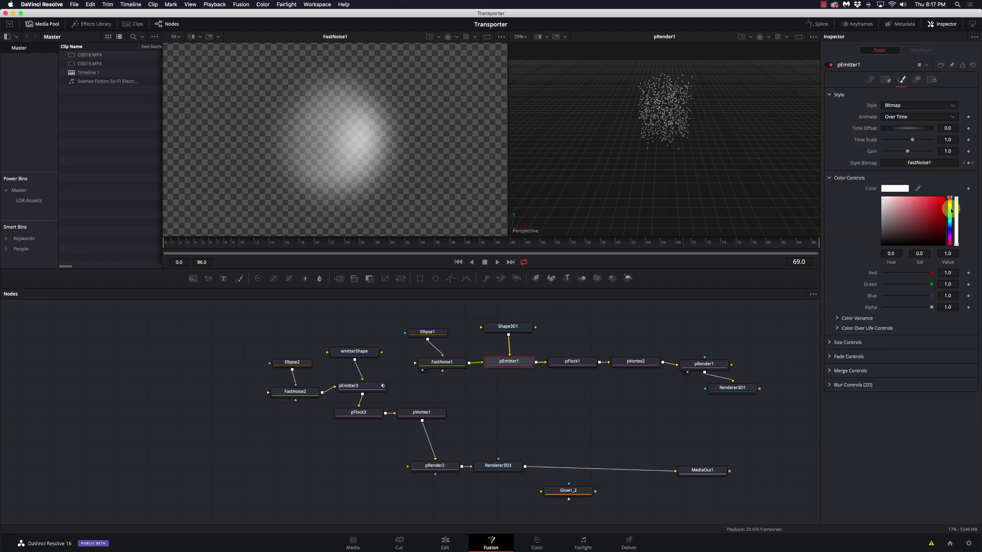
{"action": "left_click", "coordinate": [949, 205]}
{"action": "left_click", "coordinate": [944, 206]}
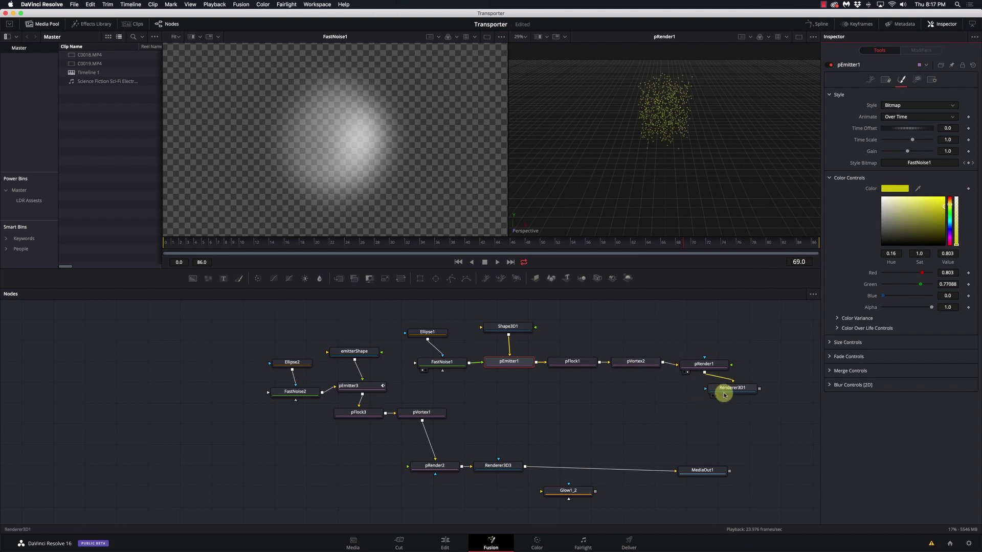
{"action": "left_click_drag", "start_coordinate": [722, 391], "coordinate": [710, 412]}
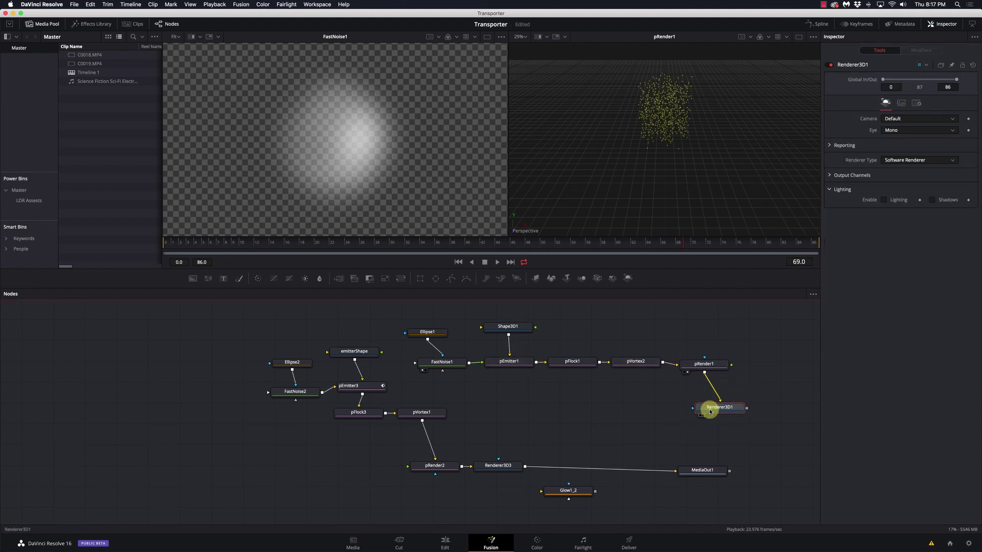
Step: Add a Glow node after Renderer3D1, show it in viewer 2, and play the animation
{"action": "key", "text": "shift+space"}
{"action": "type", "text": "rend"}
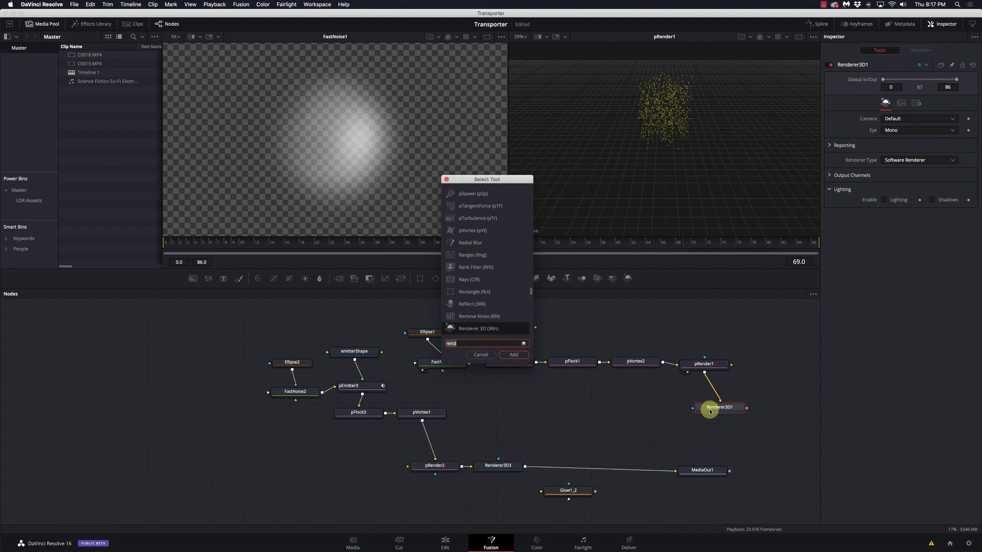
{"action": "key", "text": "BackSpace"}
{"action": "key", "text": "BackSpace"}
{"action": "key", "text": "BackSpace"}
{"action": "key", "text": "BackSpace"}
{"action": "type", "text": "glow"}
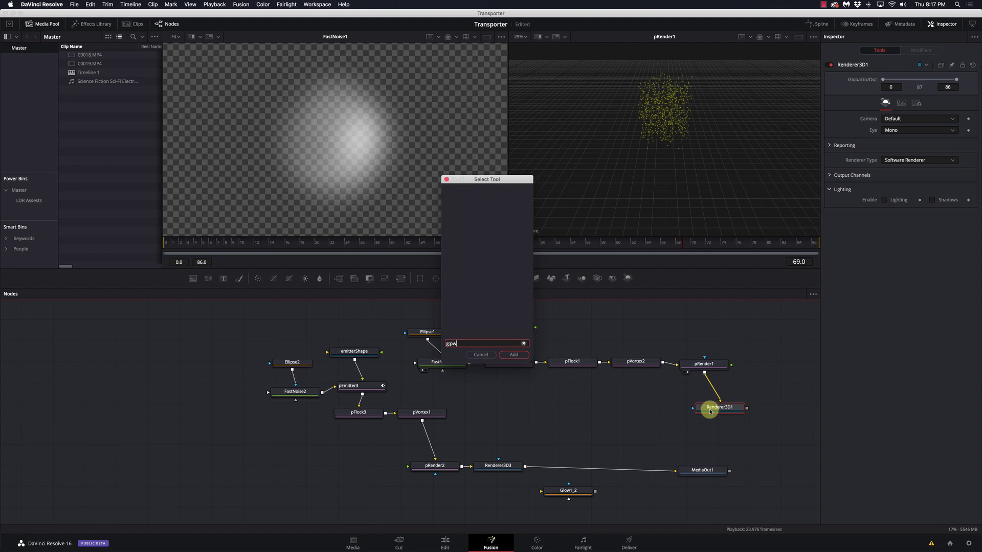
{"action": "type", "text": "low"}
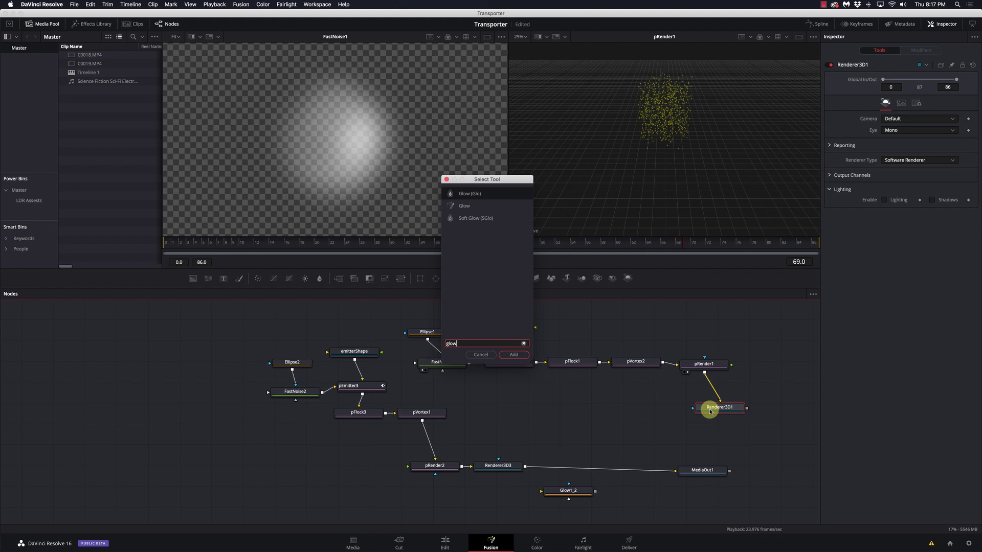
{"action": "key", "text": "Return"}
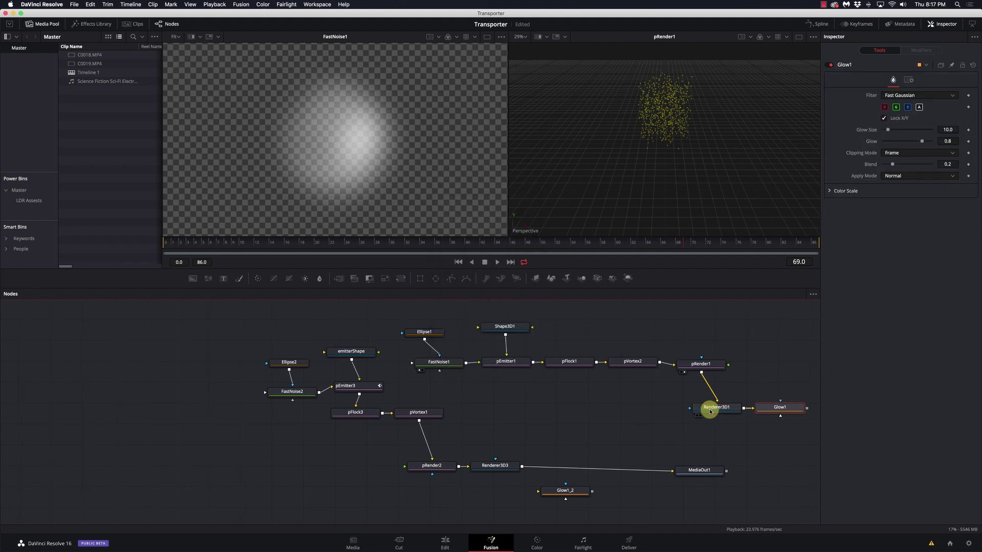
{"action": "key", "text": "2"}
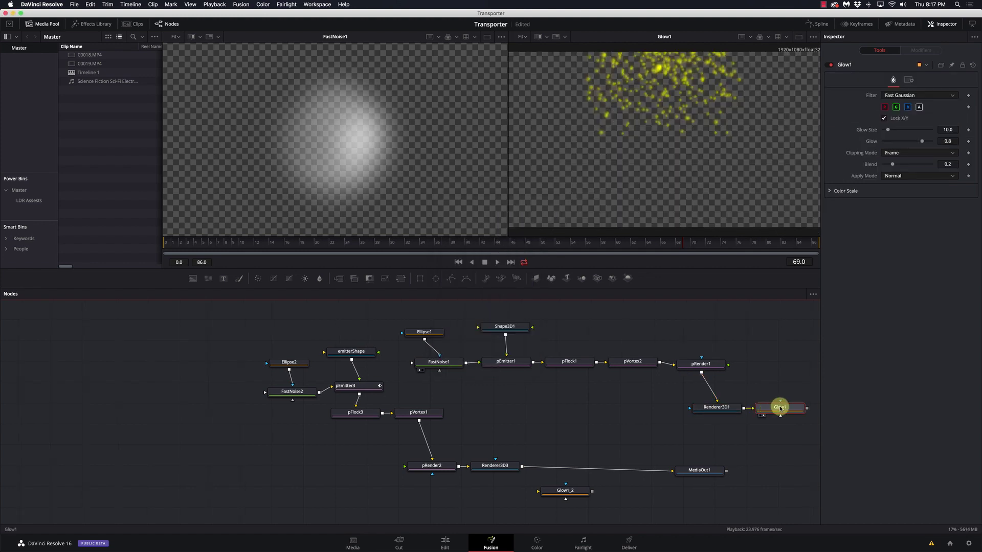
{"action": "key", "text": "space"}
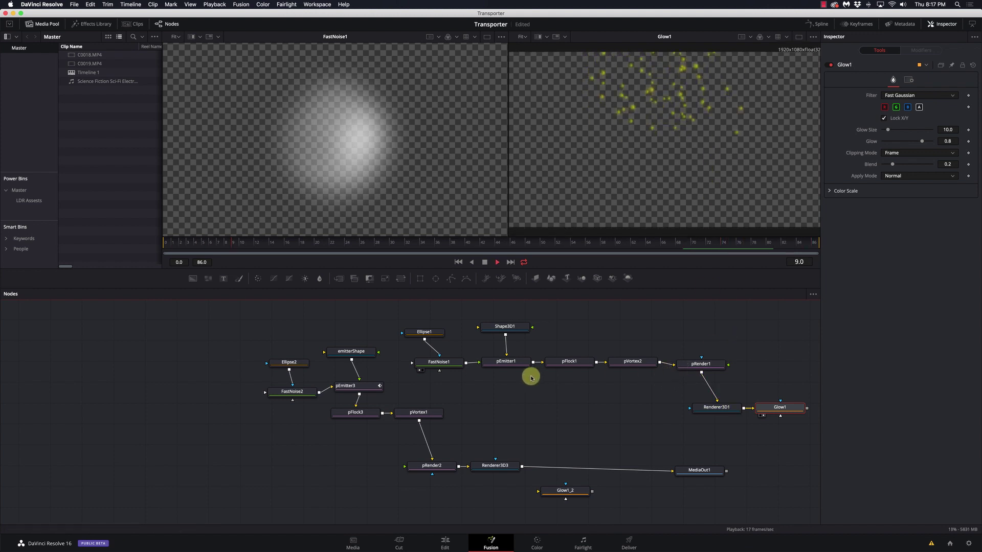
Step: Review pEmitter1 and pRender1 settings, with pRender1 in viewer 1 and the glow image fitted
{"action": "left_click", "coordinate": [506, 361]}
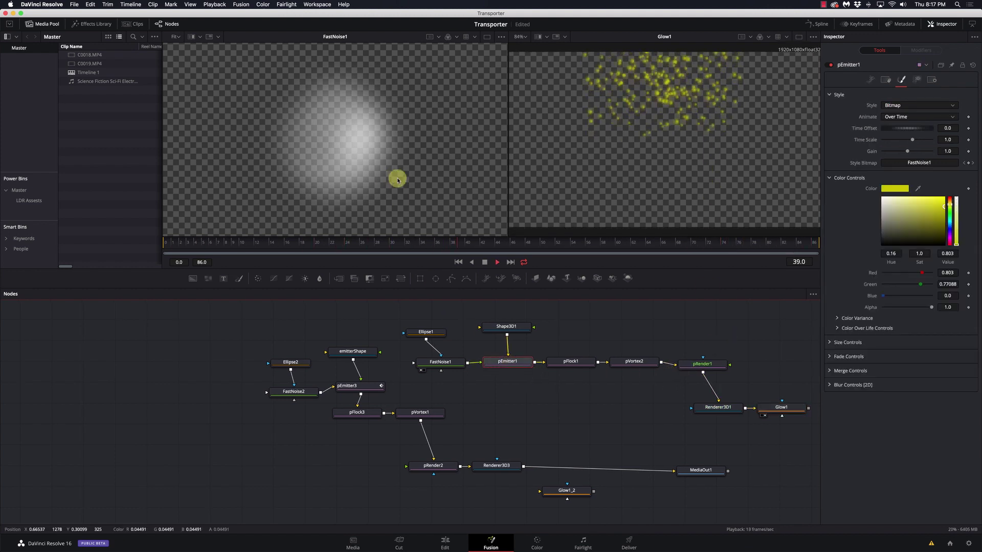
{"action": "key", "text": "1"}
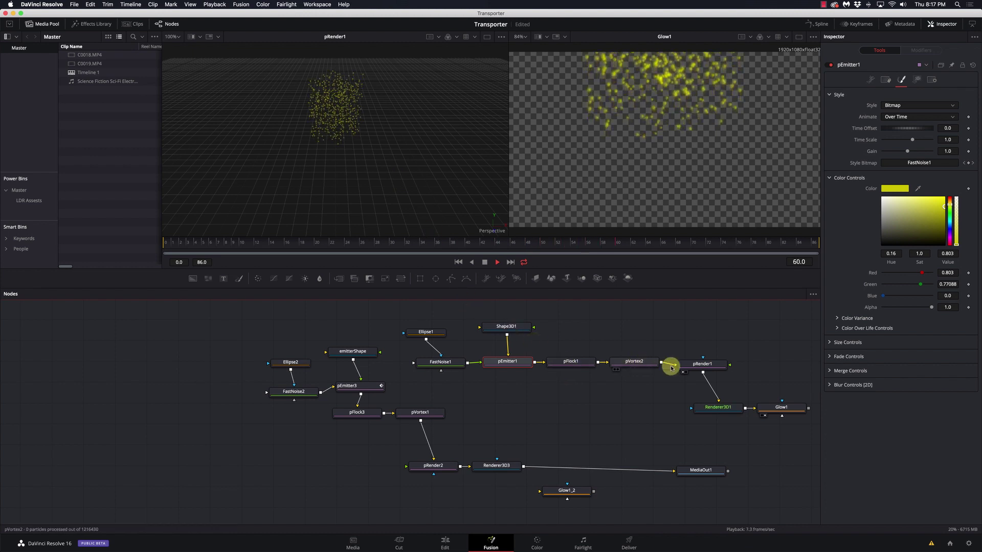
{"action": "left_click", "coordinate": [699, 366]}
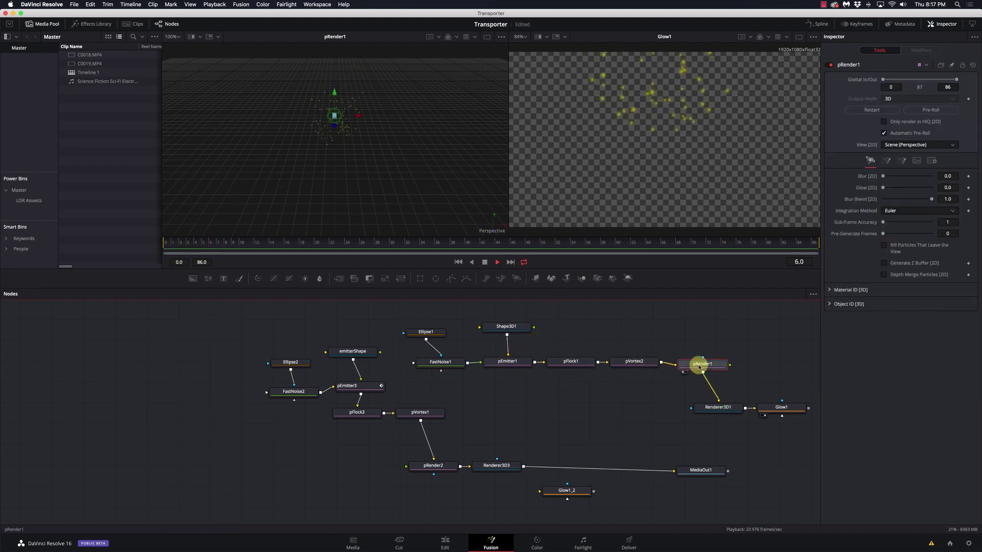
{"action": "key", "text": "space"}
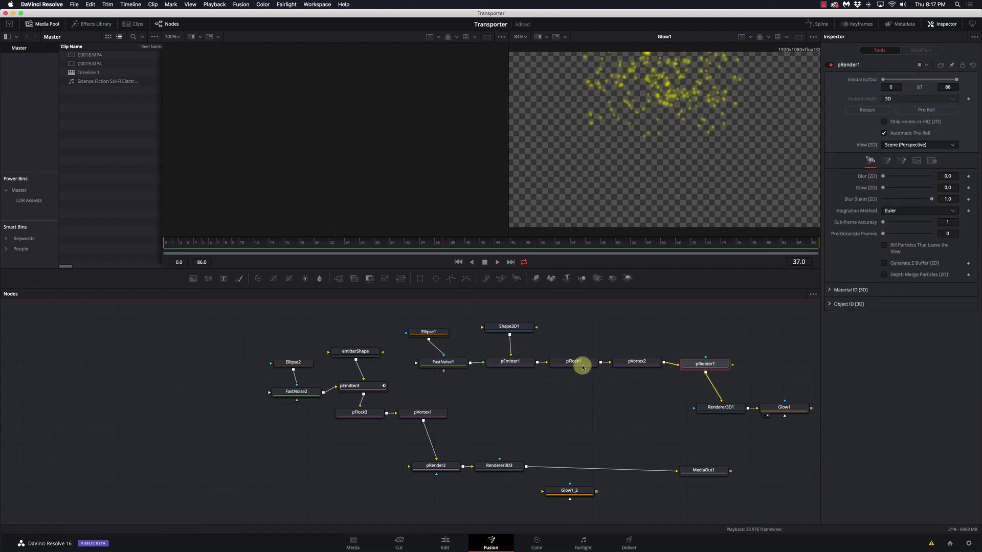
{"action": "left_click", "coordinate": [509, 361]}
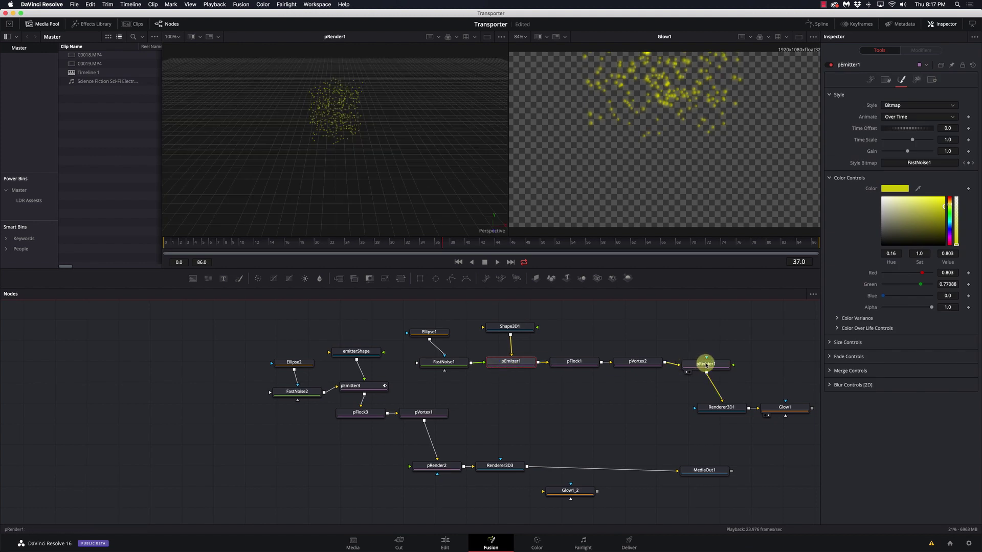
{"action": "left_click", "coordinate": [701, 364]}
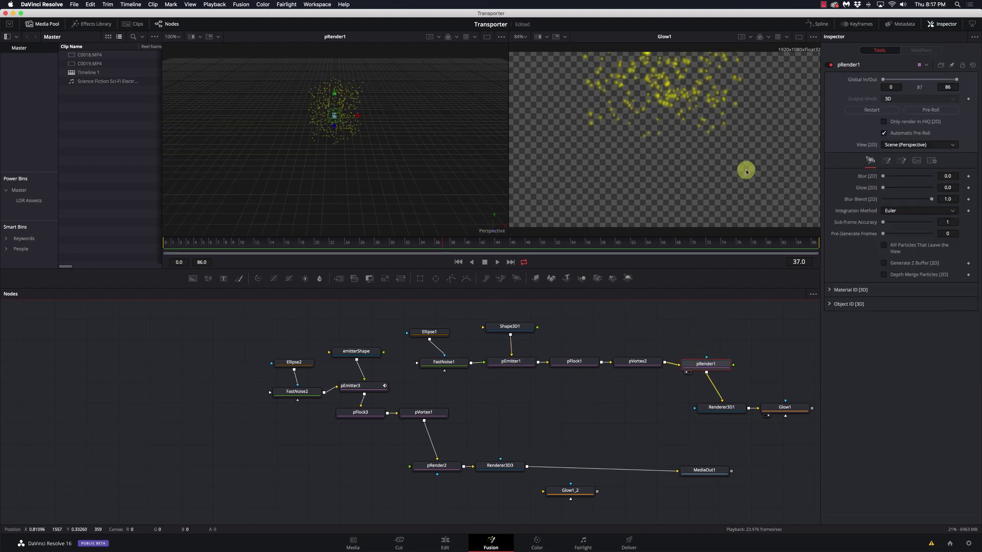
{"action": "key", "text": "ctrl+f"}
{"action": "scroll", "coordinate": [660, 200], "scroll_direction": "up", "scroll_amount": 1}
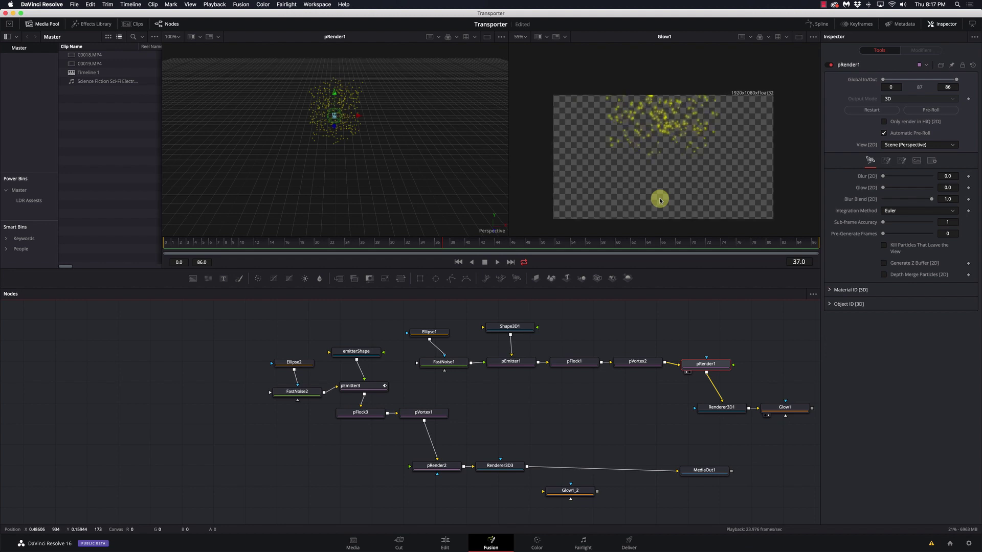
{"action": "key", "text": "space"}
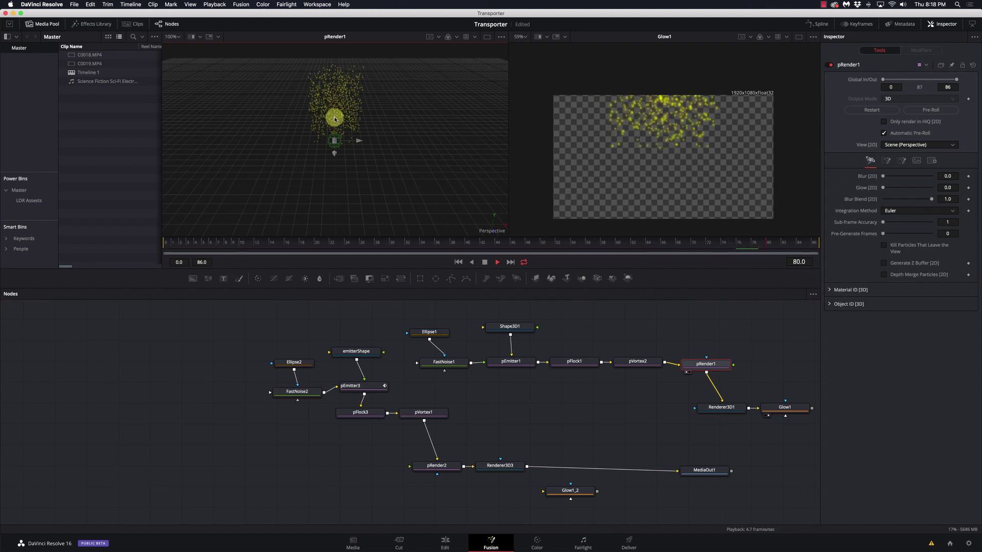
Step: Shrink Shape3D1's cylinder to radius 0.47 and height 0.94 and lower it toward the ground
{"action": "left_click", "coordinate": [335, 117]}
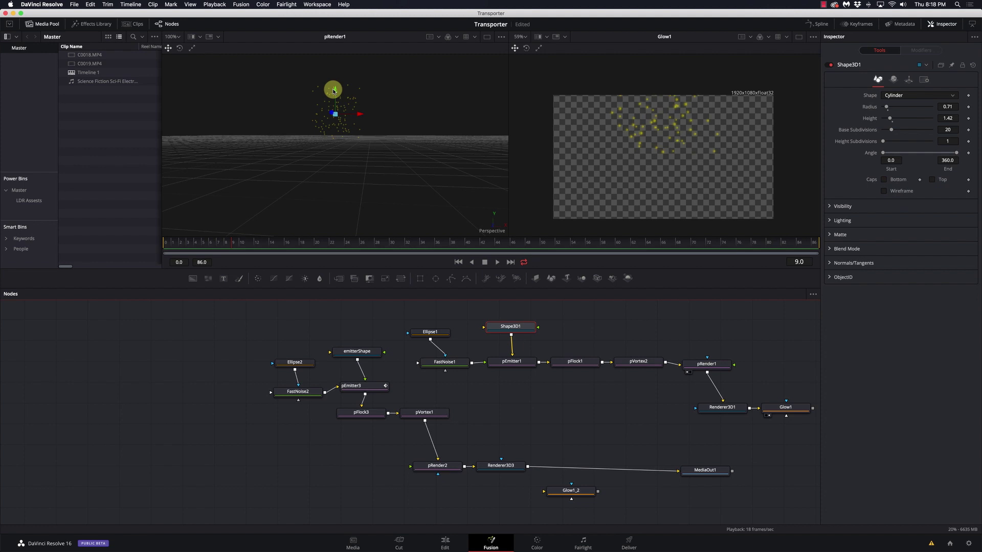
{"action": "left_click_drag", "start_coordinate": [335, 91], "coordinate": [334, 100]}
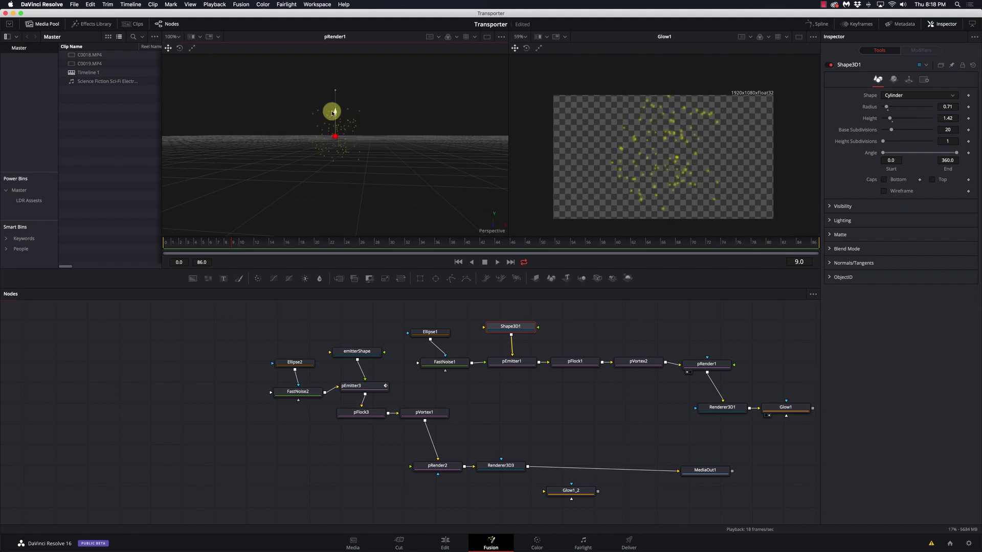
{"action": "left_click_drag", "start_coordinate": [333, 115], "coordinate": [335, 121]}
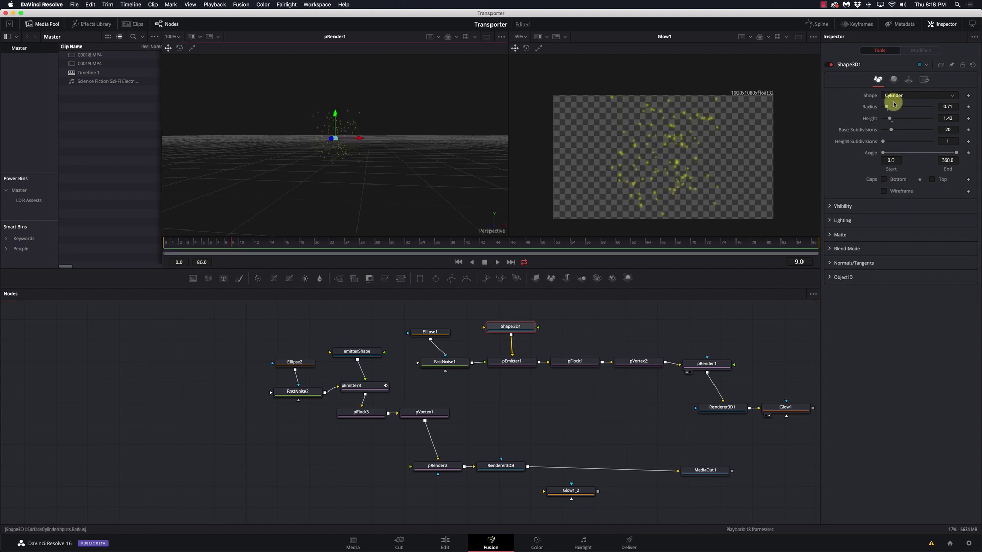
{"action": "left_click_drag", "start_coordinate": [887, 107], "coordinate": [887, 107]}
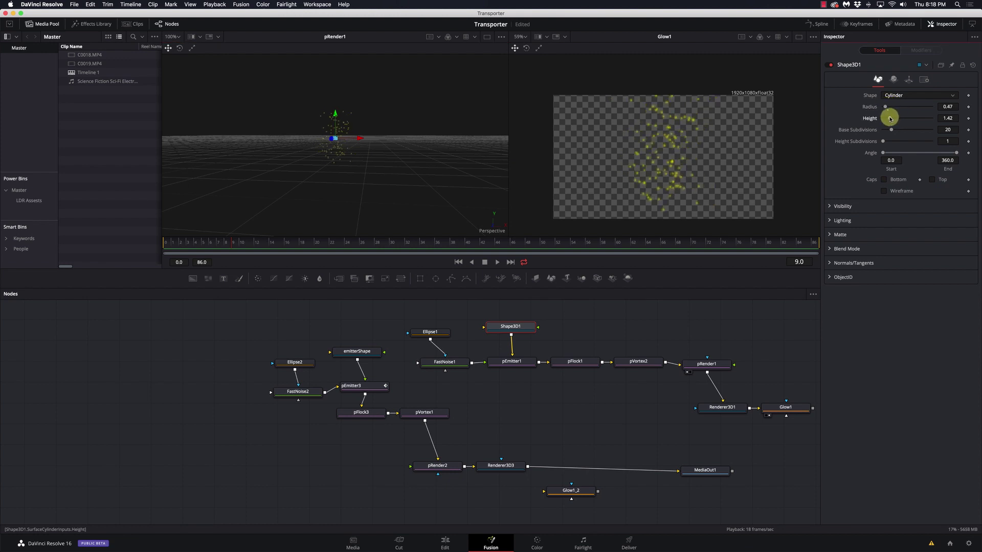
{"action": "left_click_drag", "start_coordinate": [890, 119], "coordinate": [888, 118]}
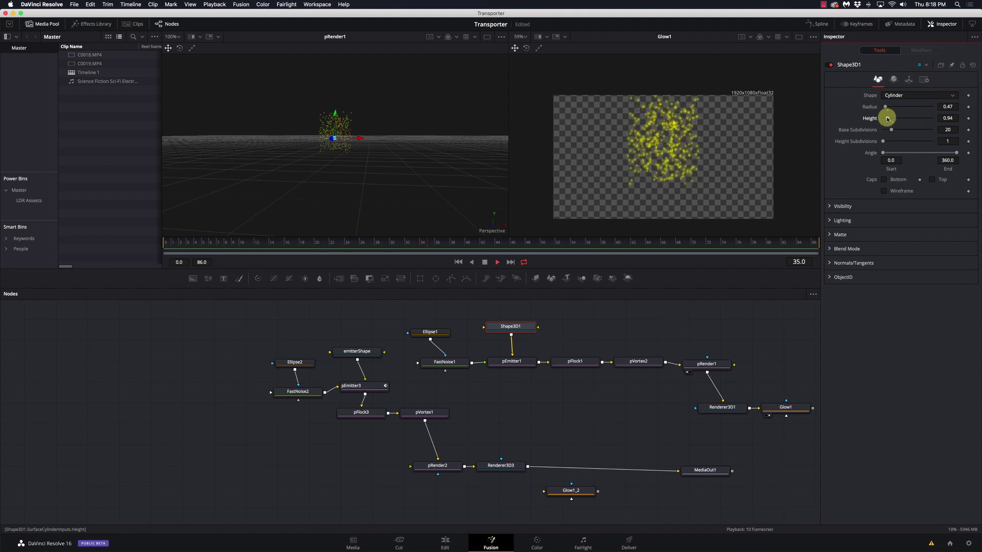
{"action": "key", "text": "space"}
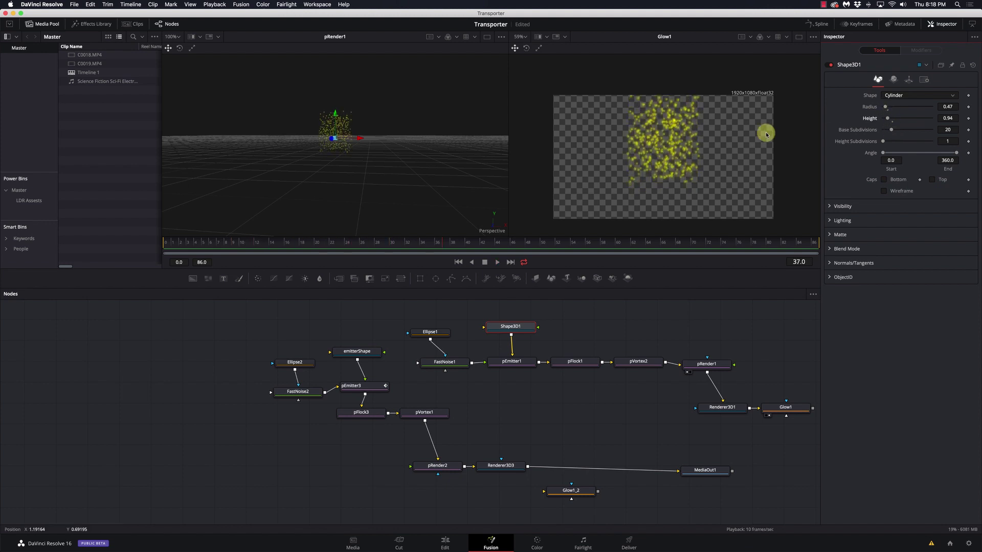
{"action": "left_click", "coordinate": [335, 115]}
{"action": "left_click_drag", "start_coordinate": [335, 115], "coordinate": [334, 124]}
{"action": "key", "text": "space"}
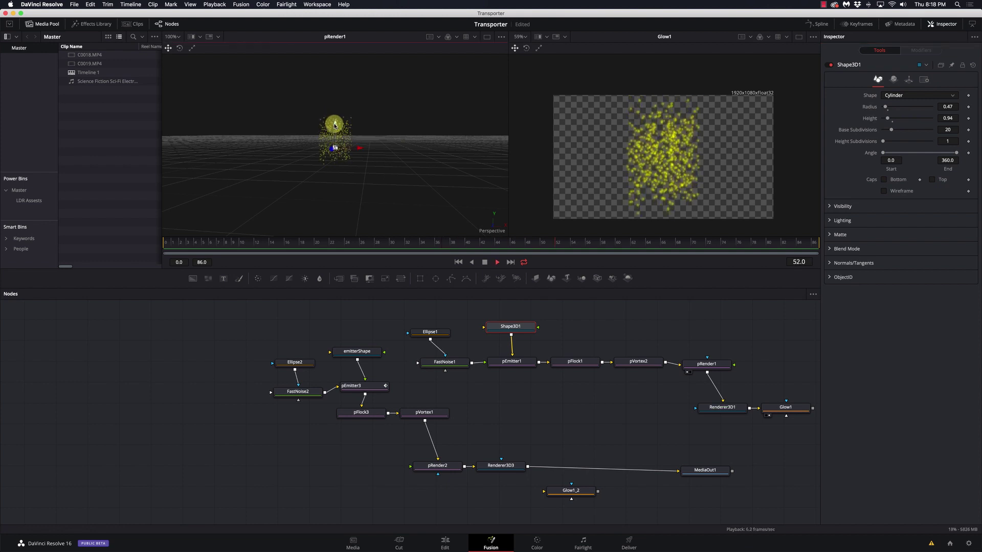
{"action": "key", "text": "space"}
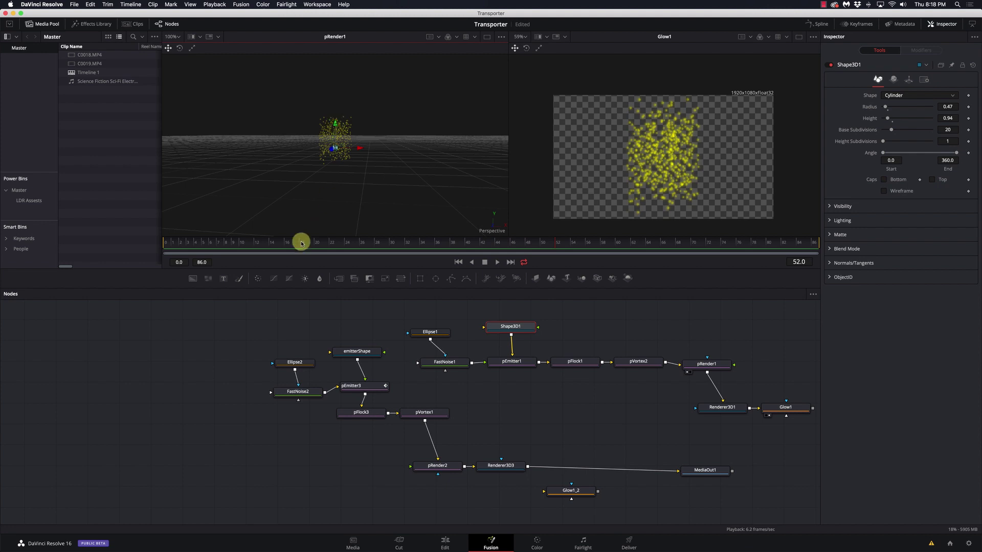
Step: Wire Glow1_2 into the link between Renderer3D3 and MediaOut1
{"action": "left_click_drag", "start_coordinate": [586, 494], "coordinate": [651, 472]}
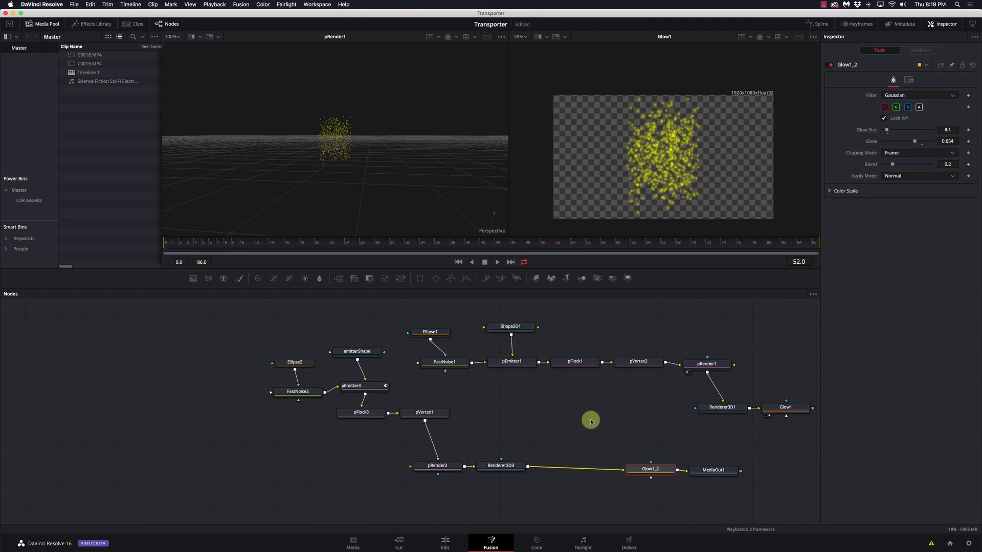